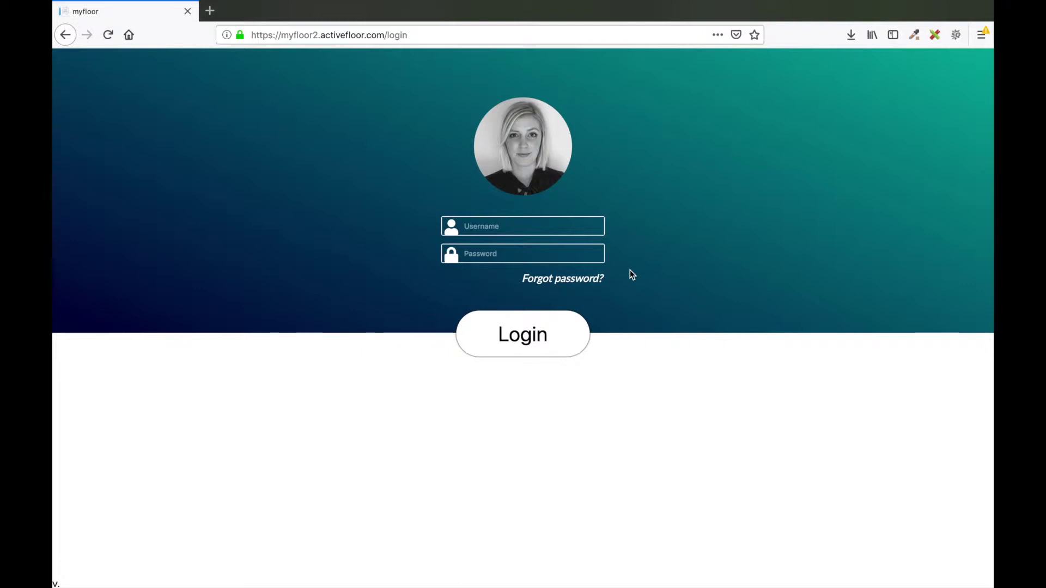
Log in with the saved login and go to the My games list.
{"action": "left_click", "coordinate": [559, 225]}
{"action": "left_click", "coordinate": [558, 244]}
{"action": "left_click", "coordinate": [528, 348]}
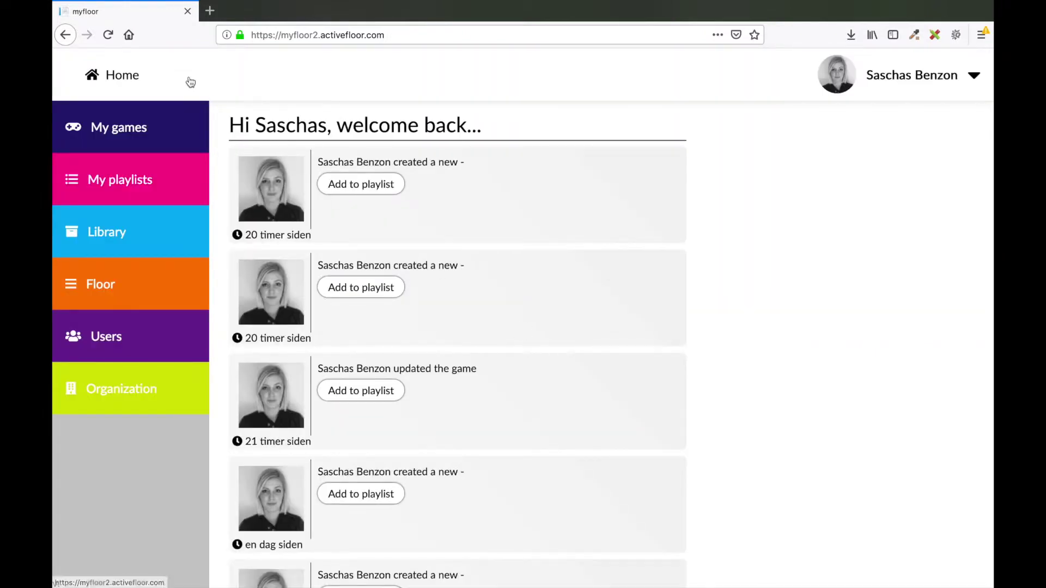
{"action": "left_click", "coordinate": [168, 111]}
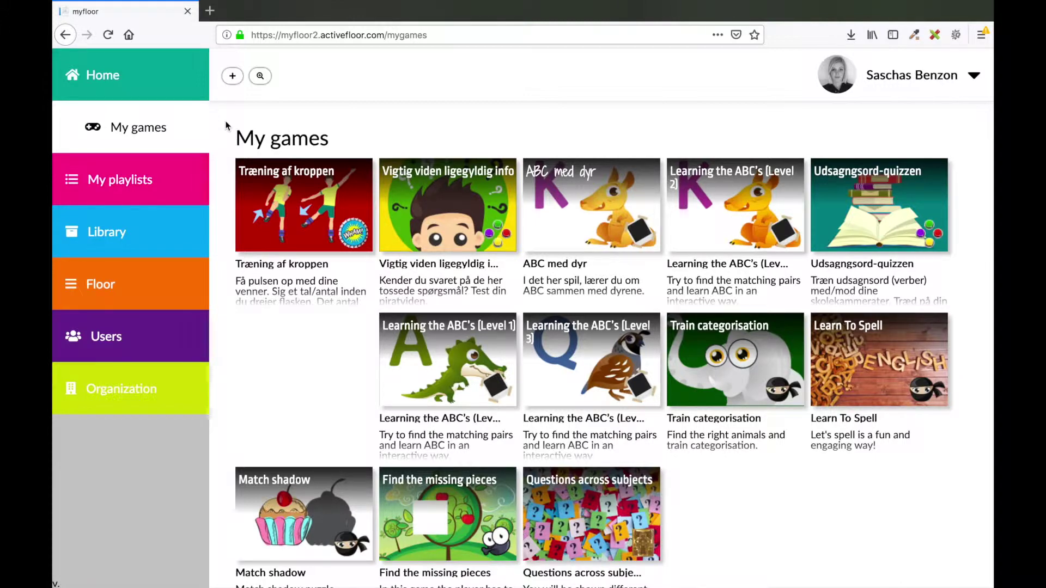
Create a new game of type Smack the Fly.
{"action": "left_click", "coordinate": [232, 77]}
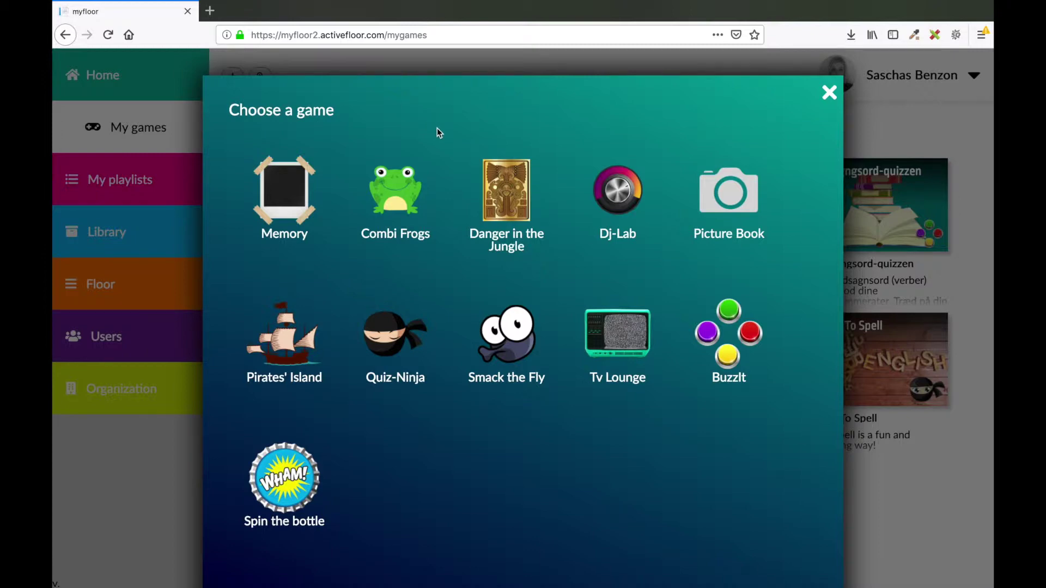
{"action": "left_click", "coordinate": [505, 346]}
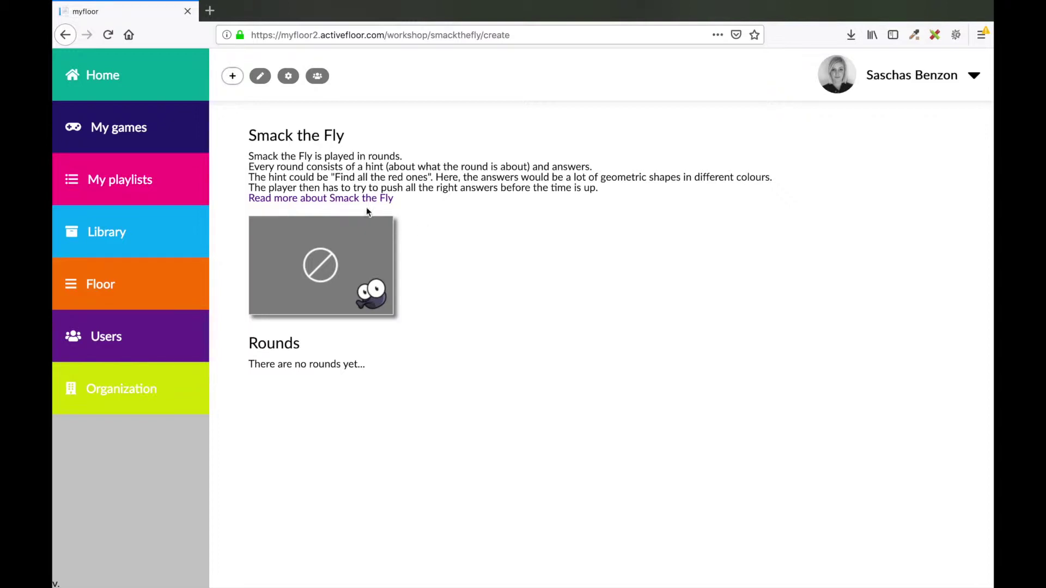
Add a new round to the Smack the Fly game and start on its hint.
{"action": "left_click", "coordinate": [233, 79]}
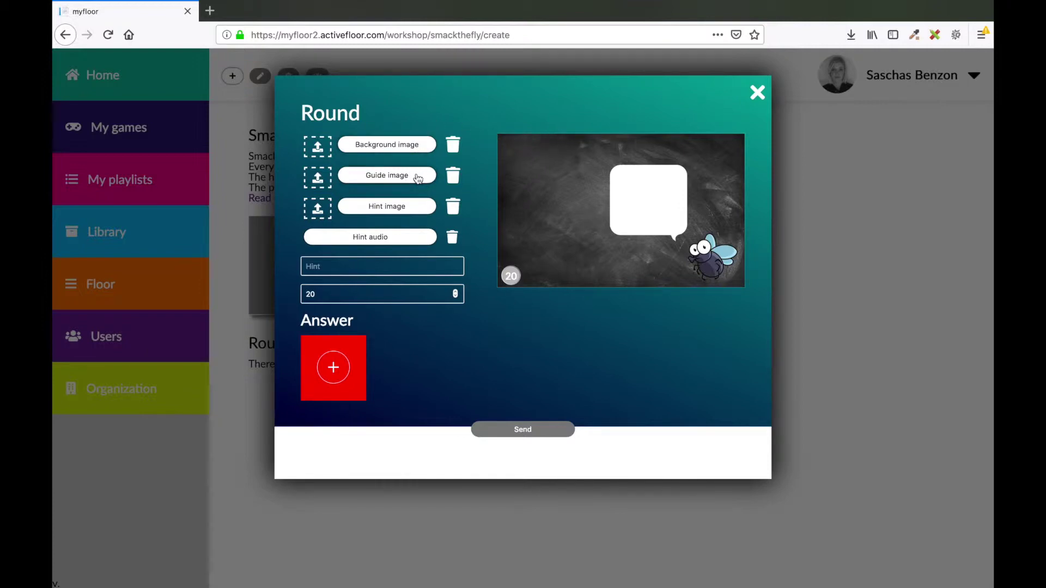
{"action": "left_click", "coordinate": [409, 261]}
Upload farm-with-barn_1196-526.jpg as the round's background image.
{"action": "left_click", "coordinate": [398, 151]}
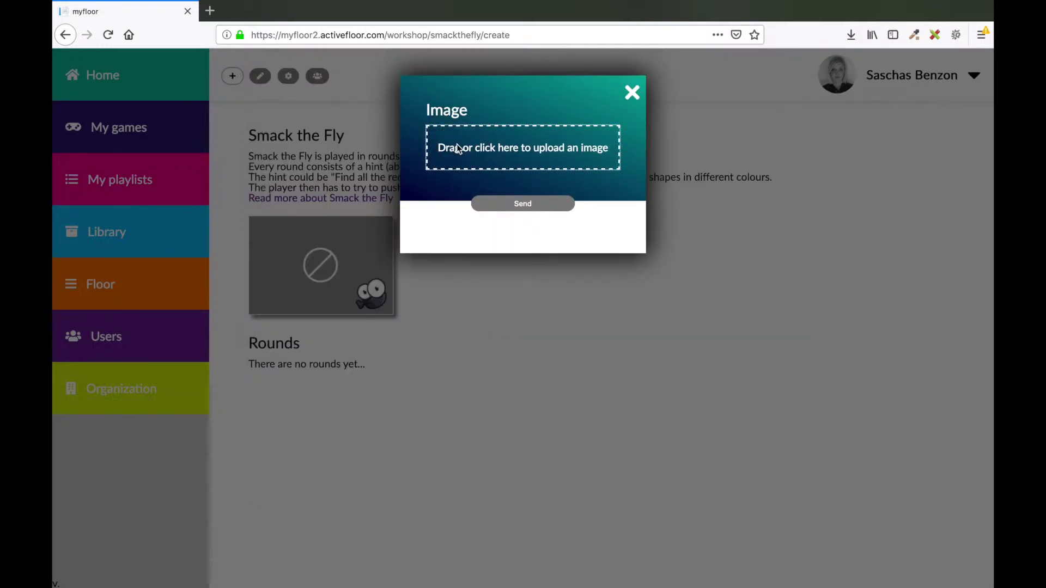
{"action": "left_click", "coordinate": [457, 146]}
{"action": "left_click", "coordinate": [671, 106]}
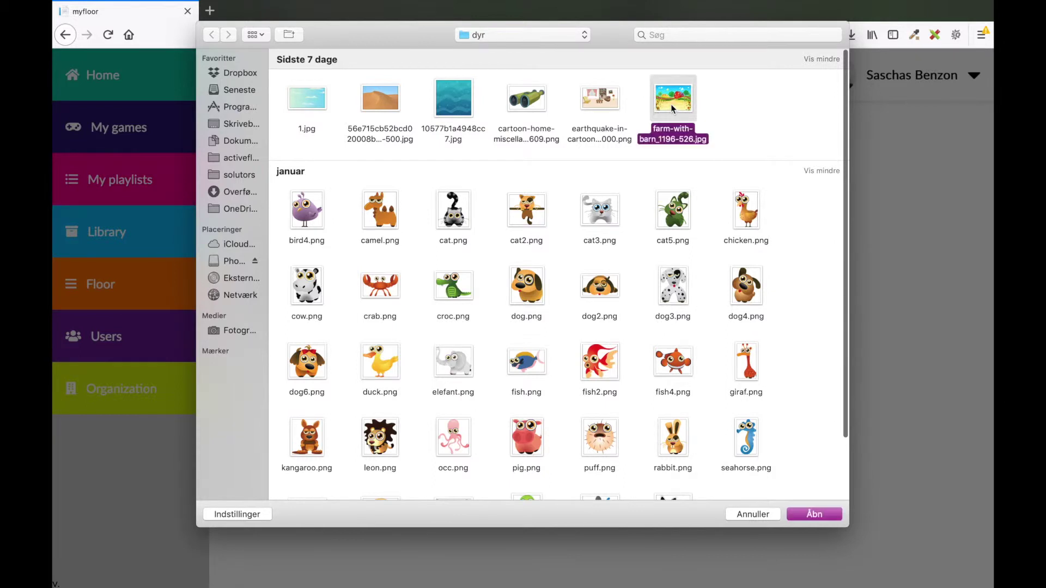
{"action": "double_click", "coordinate": [672, 103]}
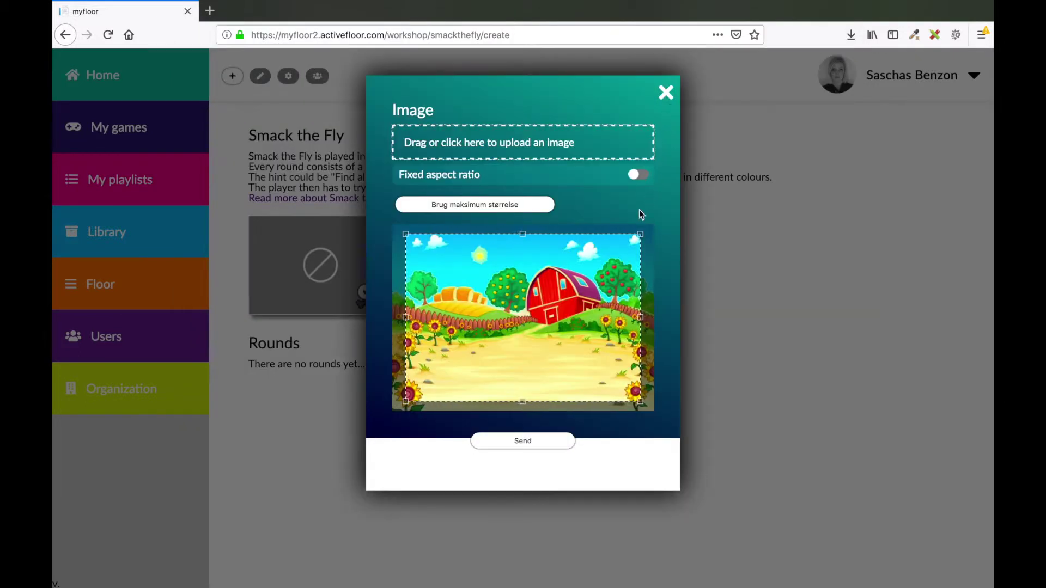
Crop the farm picture at maximum size with fixed aspect ratio and confirm it.
{"action": "left_click_drag", "start_coordinate": [641, 234], "coordinate": [561, 276]}
{"action": "left_click_drag", "start_coordinate": [530, 335], "coordinate": [577, 314]}
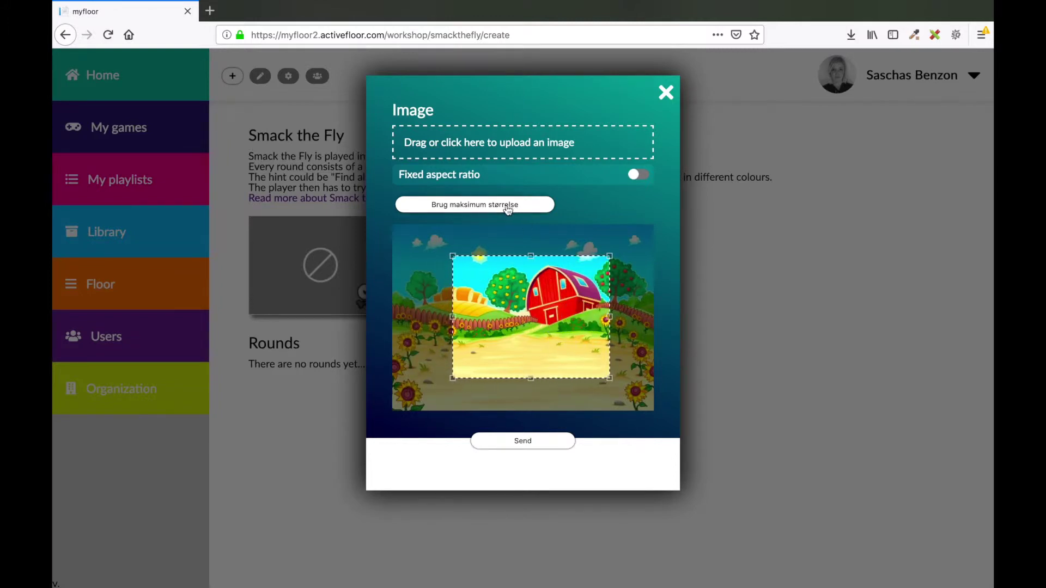
{"action": "left_click_drag", "start_coordinate": [609, 255], "coordinate": [650, 237]}
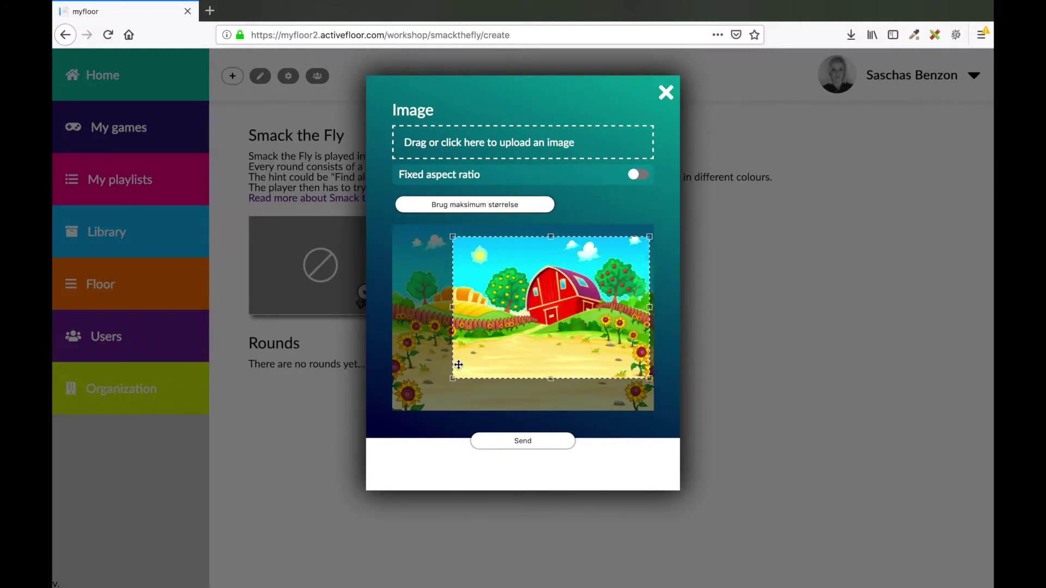
{"action": "left_click_drag", "start_coordinate": [452, 237], "coordinate": [448, 236]}
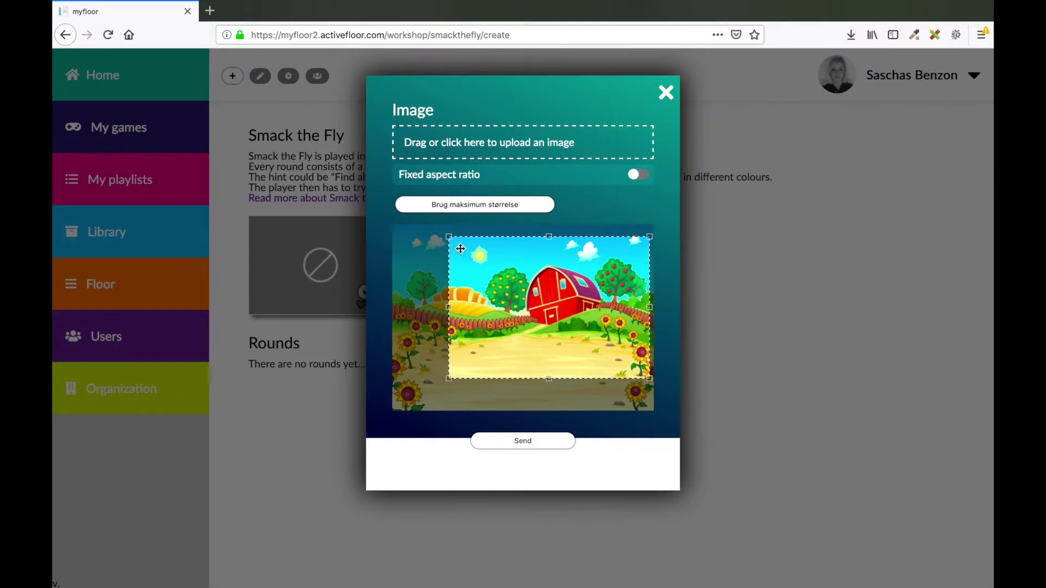
{"action": "left_click", "coordinate": [467, 205]}
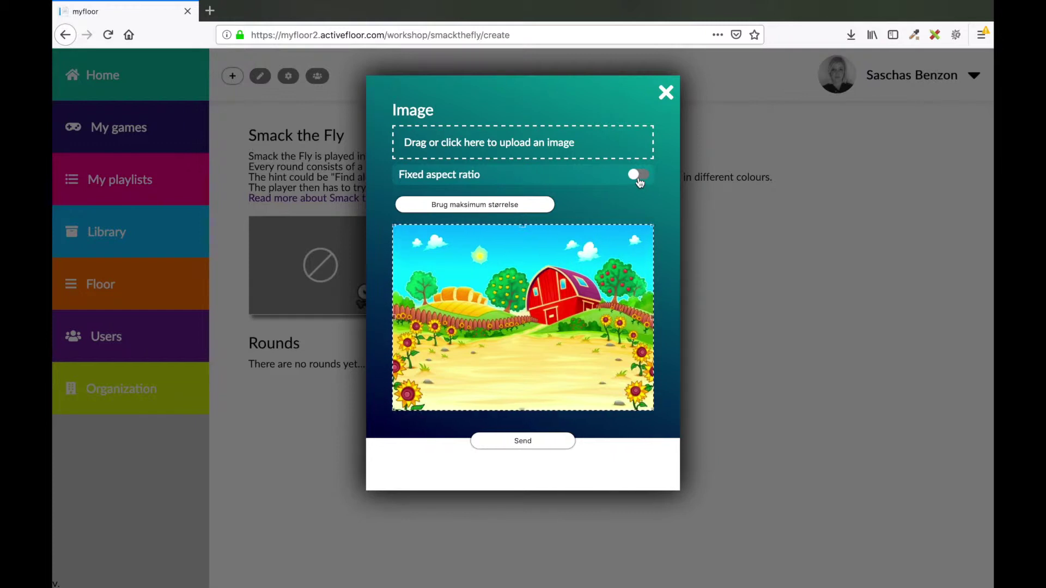
{"action": "left_click", "coordinate": [642, 180]}
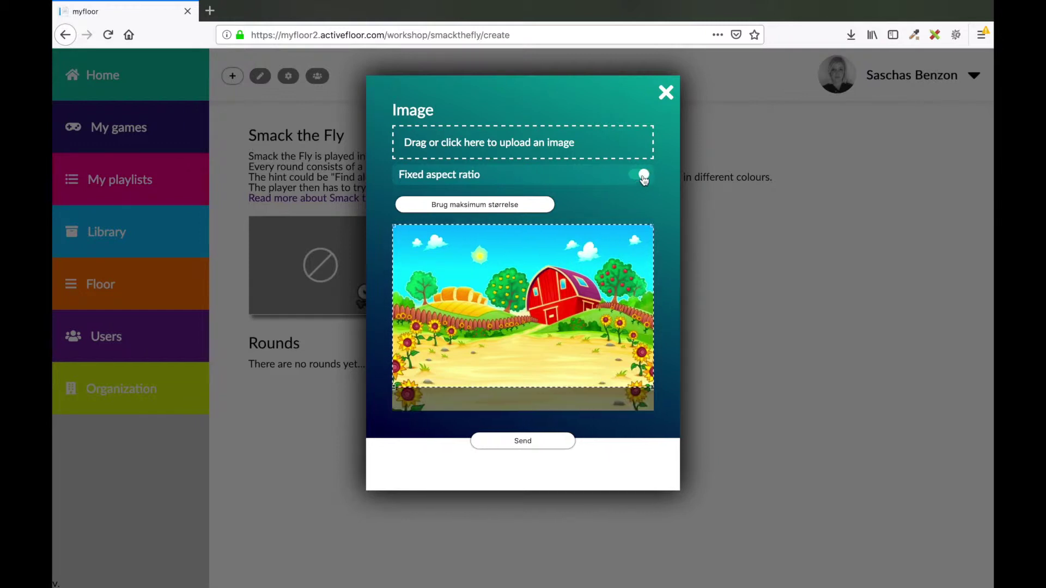
{"action": "left_click_drag", "start_coordinate": [585, 284], "coordinate": [584, 301]}
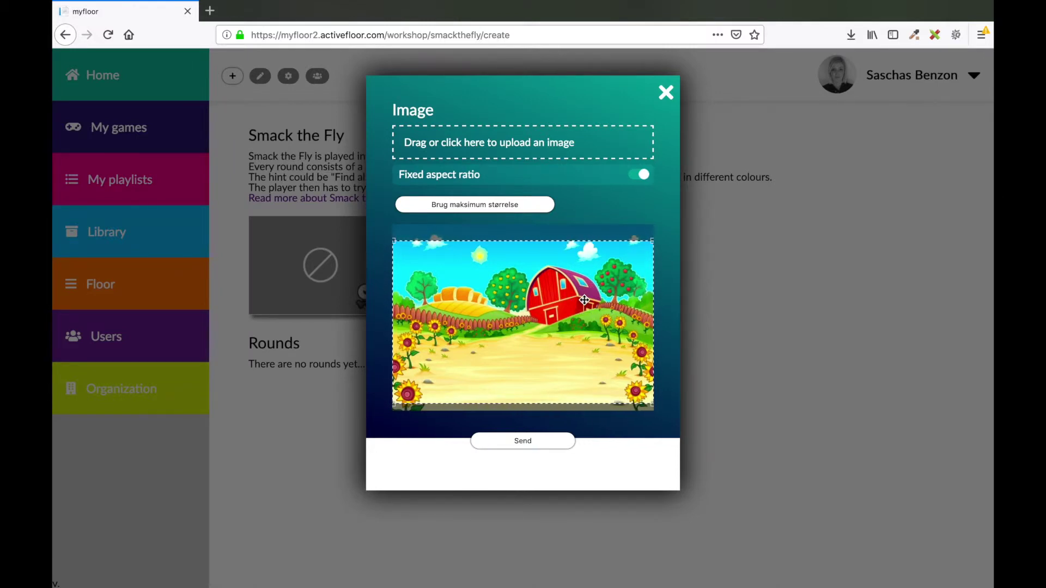
{"action": "left_click", "coordinate": [524, 446]}
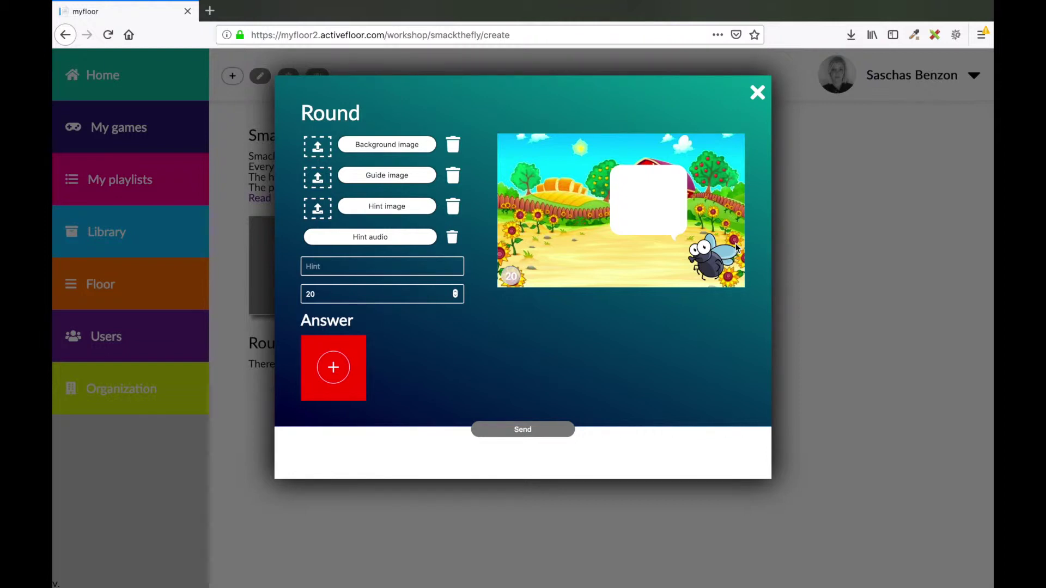
Upload the binoculars picture at full size as the round's guide image.
{"action": "left_click", "coordinate": [384, 177]}
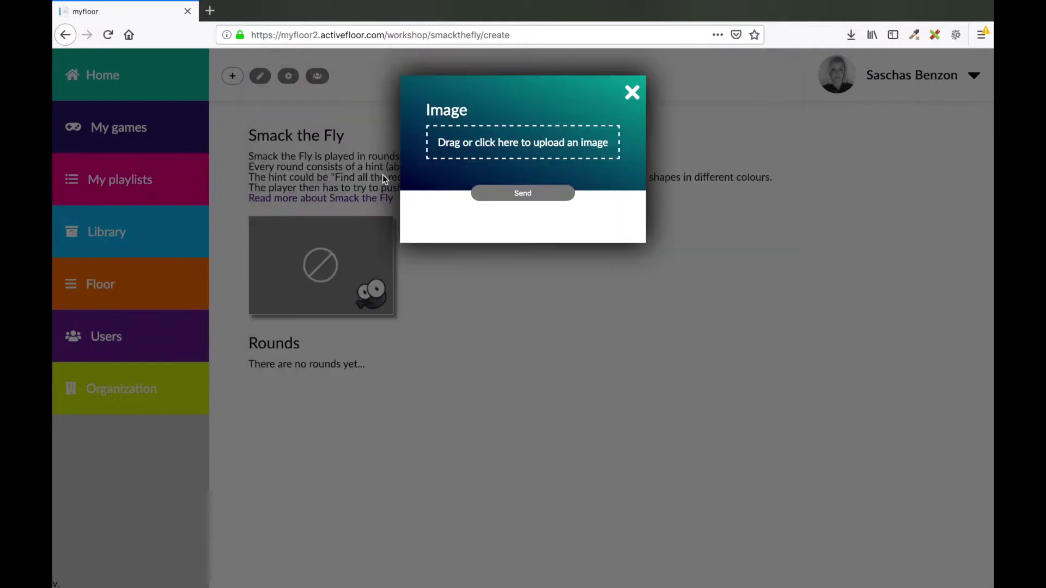
{"action": "left_click", "coordinate": [465, 150]}
{"action": "left_click", "coordinate": [521, 109]}
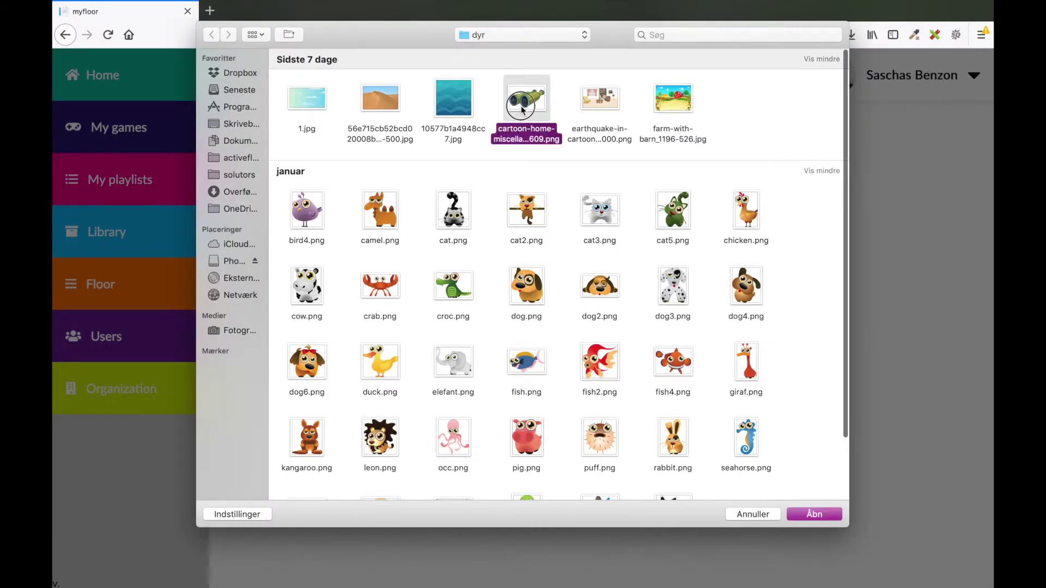
{"action": "double_click", "coordinate": [521, 106]}
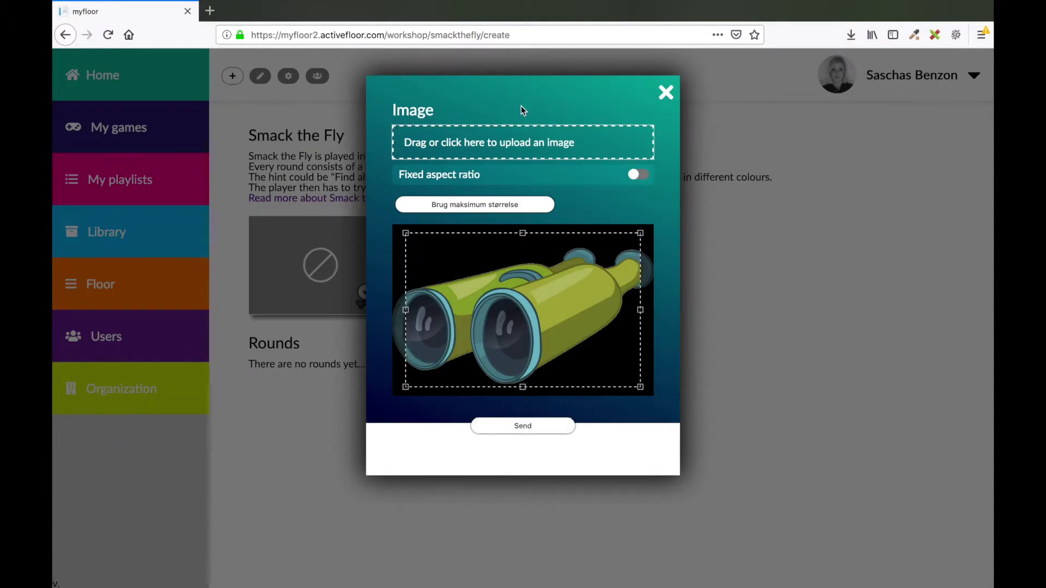
{"action": "left_click", "coordinate": [503, 210]}
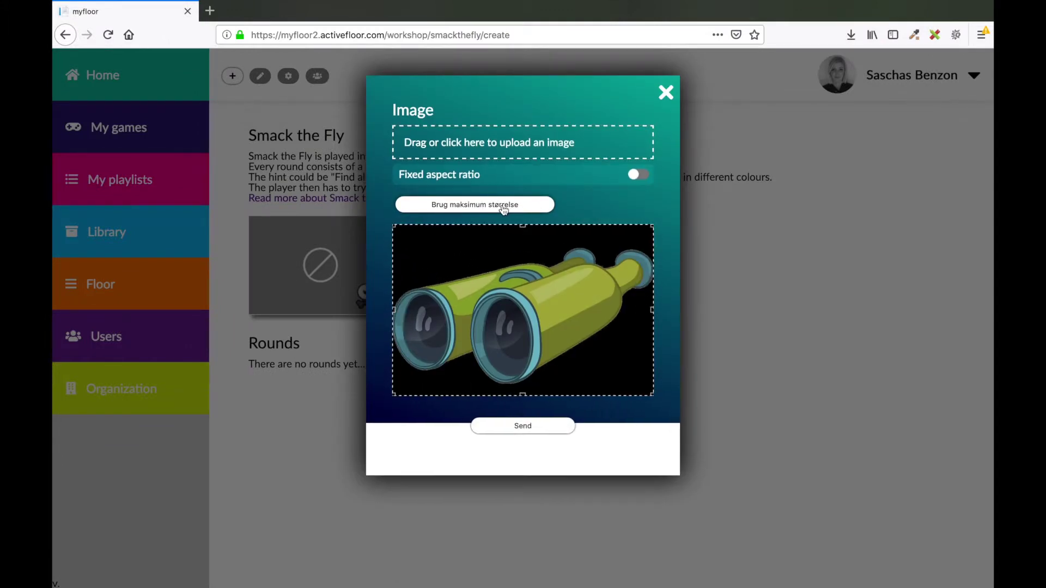
{"action": "left_click", "coordinate": [528, 431]}
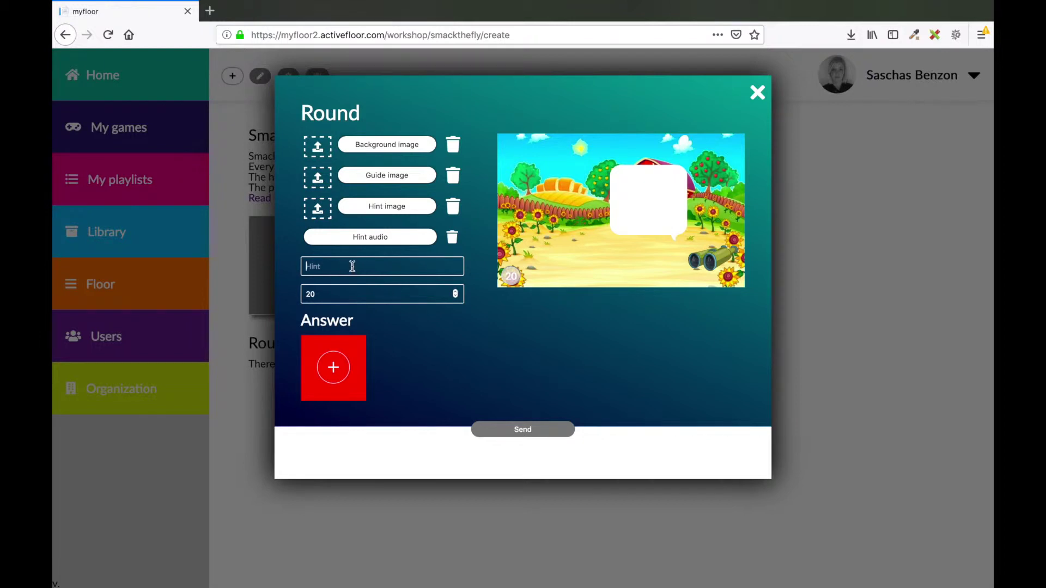
Enter the hint "Find the animals that DON'T belong on a farm.".
{"action": "type", "text": "Find the anima"}
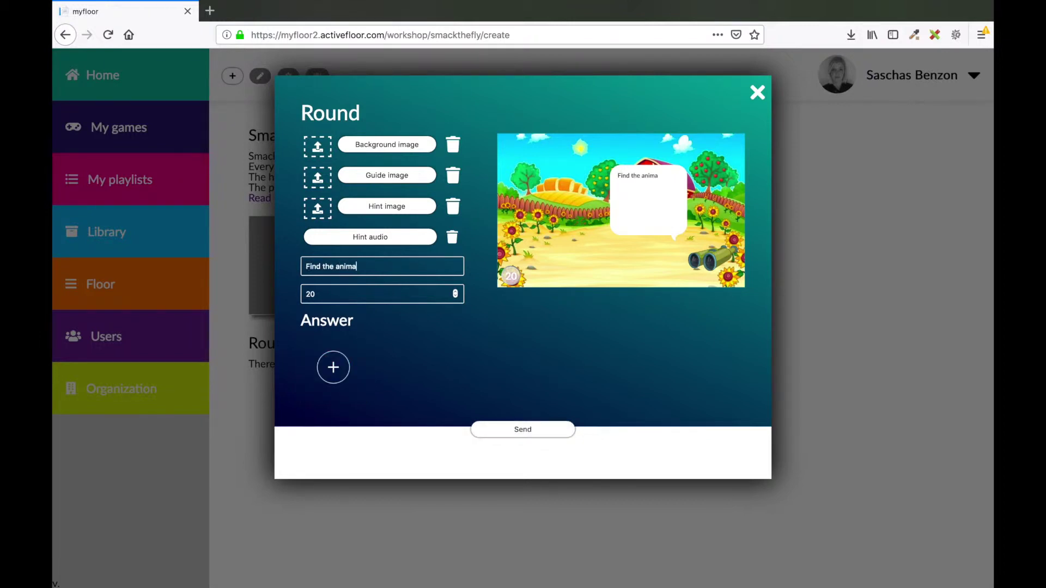
{"action": "type", "text": "ls that "}
{"action": "type", "text": "D"}
{"action": "type", "text": " belong on "}
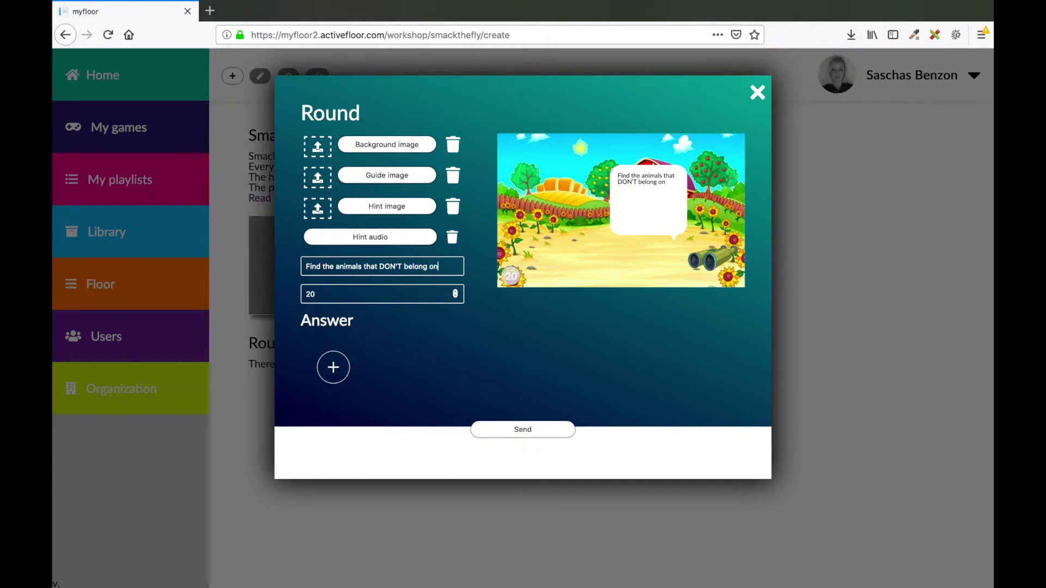
{"action": "type", "text": "far"}
{"action": "type", "text": "m."}
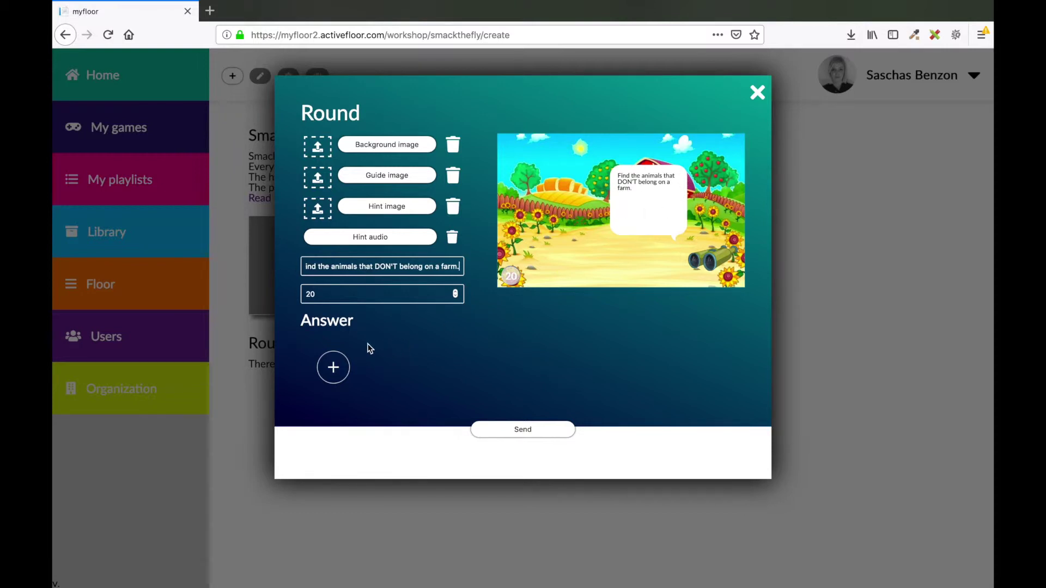
Save the round, add an answer with the full cow picture, and mark it wrong.
{"action": "left_click", "coordinate": [334, 369]}
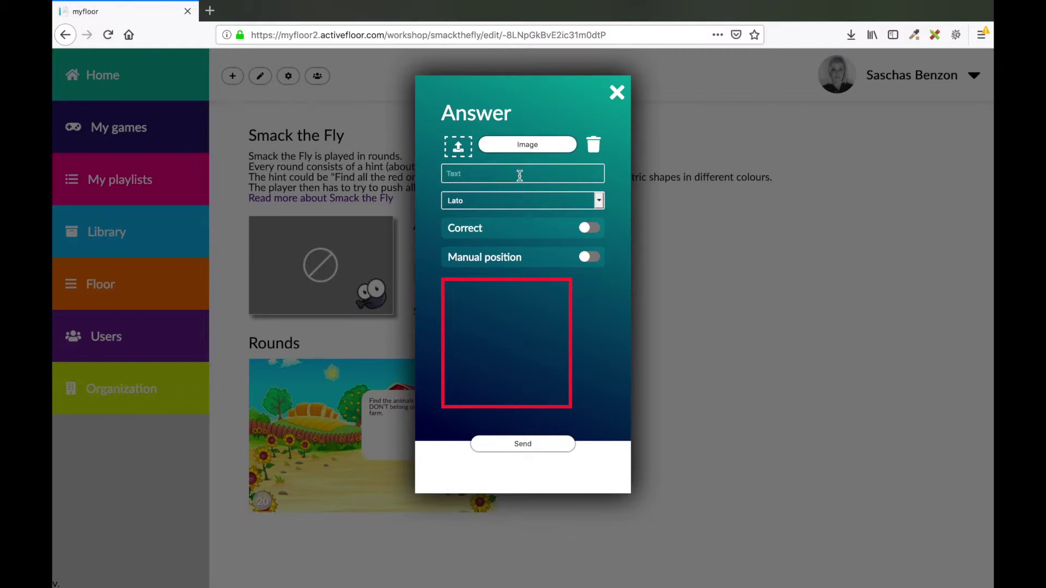
{"action": "left_click", "coordinate": [521, 149]}
{"action": "left_click", "coordinate": [521, 146]}
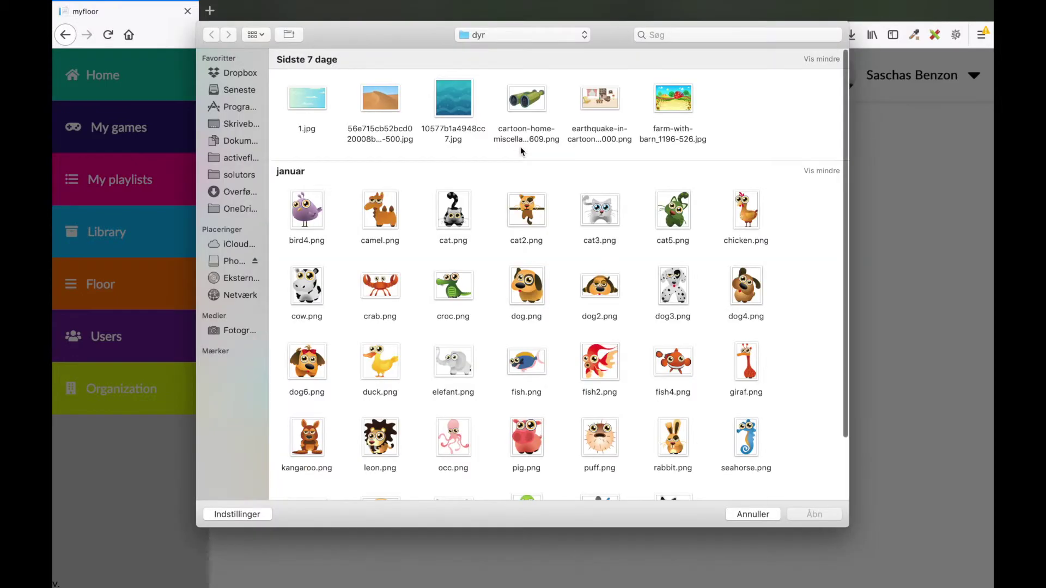
{"action": "double_click", "coordinate": [313, 292]}
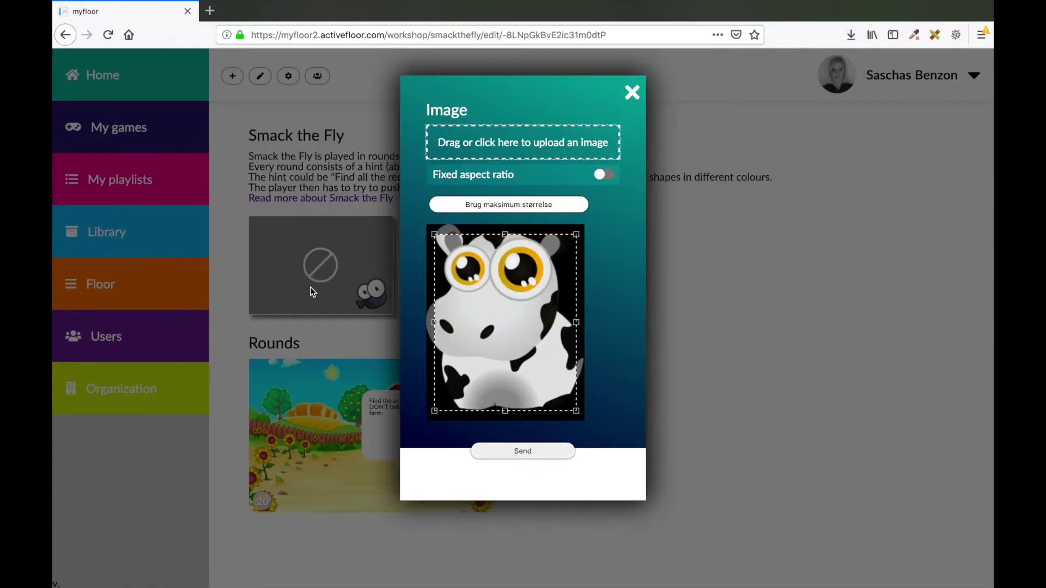
{"action": "left_click", "coordinate": [520, 206]}
{"action": "left_click", "coordinate": [515, 454]}
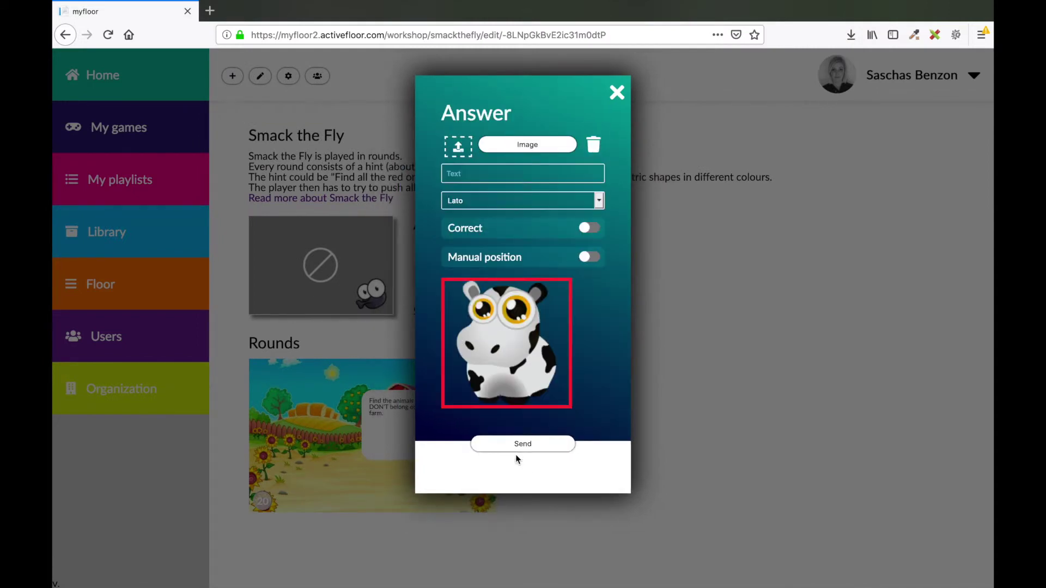
{"action": "left_click", "coordinate": [589, 231]}
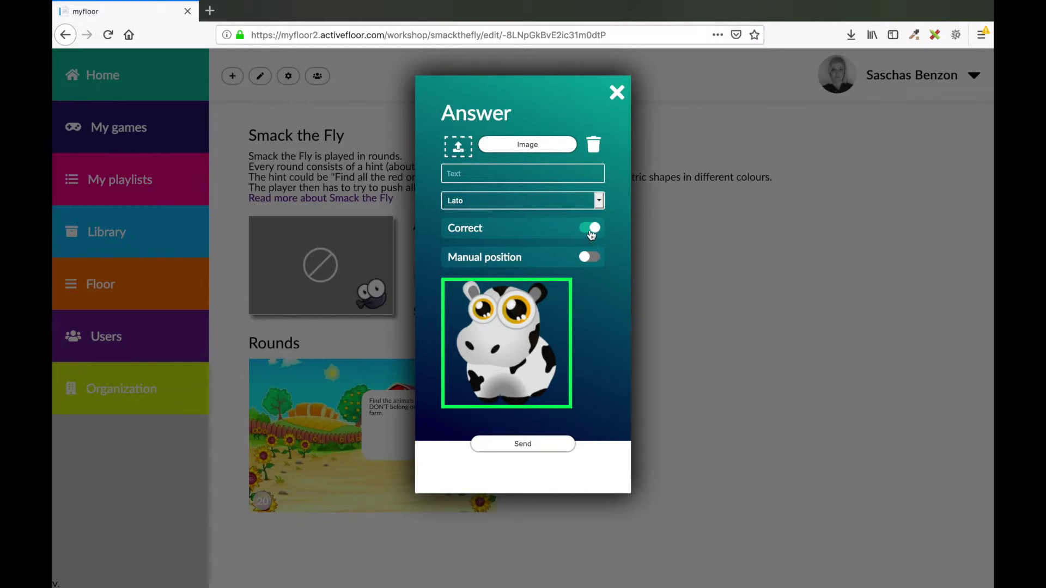
{"action": "left_click", "coordinate": [592, 235]}
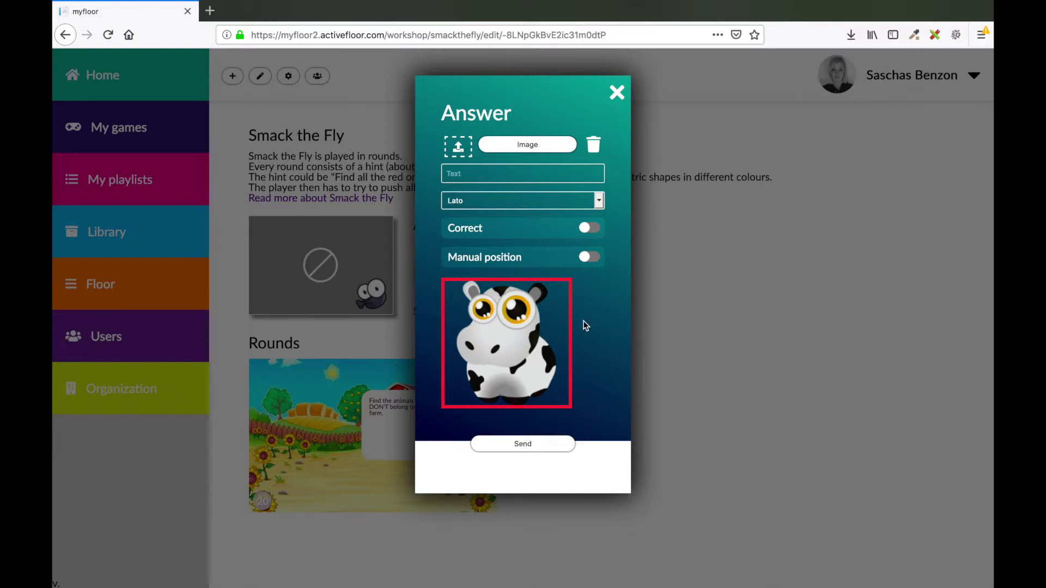
Position the cow manually at X 200, Y 400, then drag it to about 254, 423.
{"action": "left_click", "coordinate": [590, 258]}
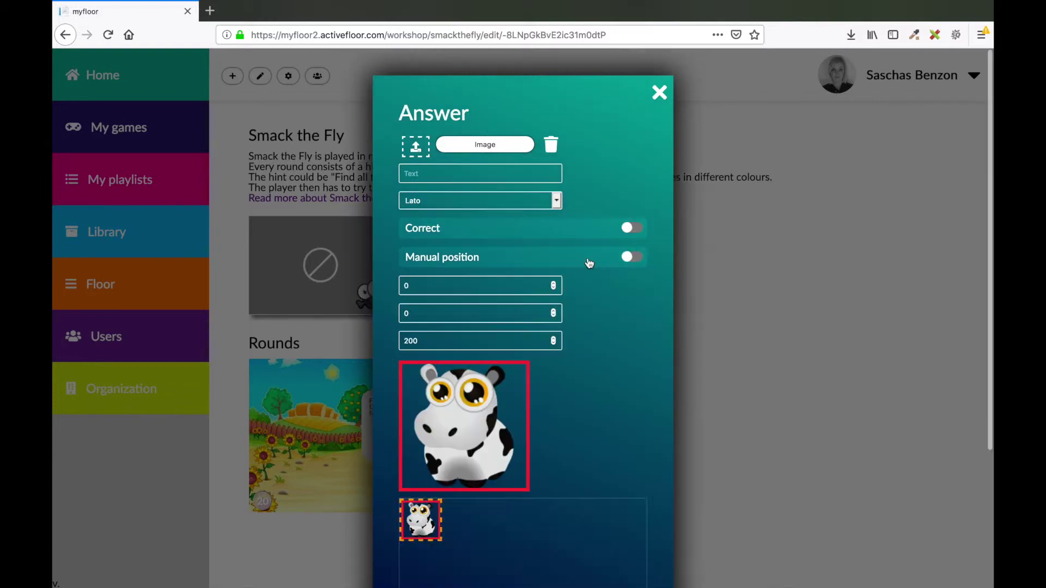
{"action": "scroll", "coordinate": [572, 372], "scroll_direction": "down", "scroll_amount": 3}
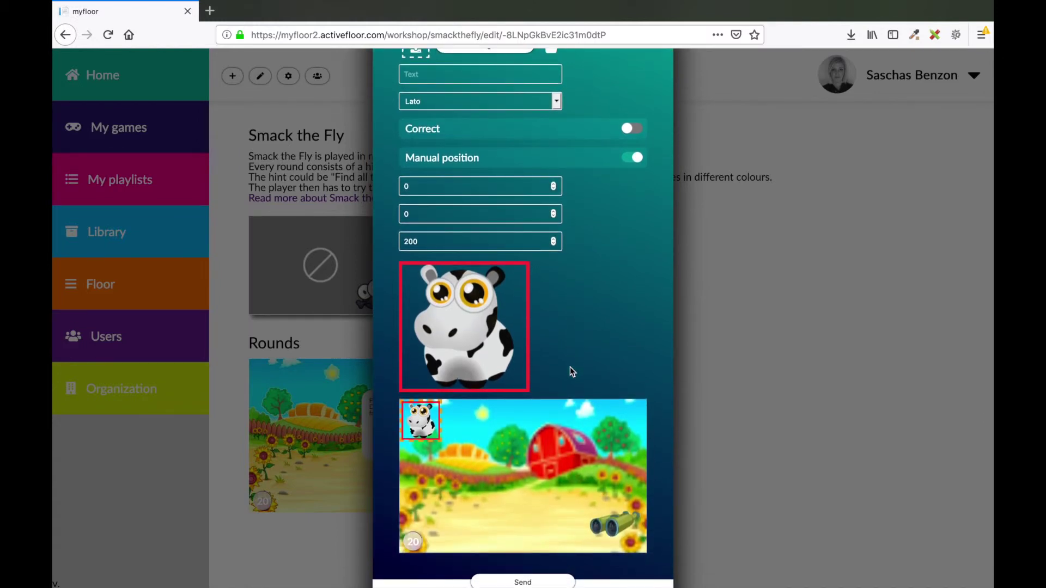
{"action": "key", "text": "Tab"}
{"action": "key", "text": "BackSpace"}
{"action": "type", "text": "200"}
{"action": "key", "text": "Tab"}
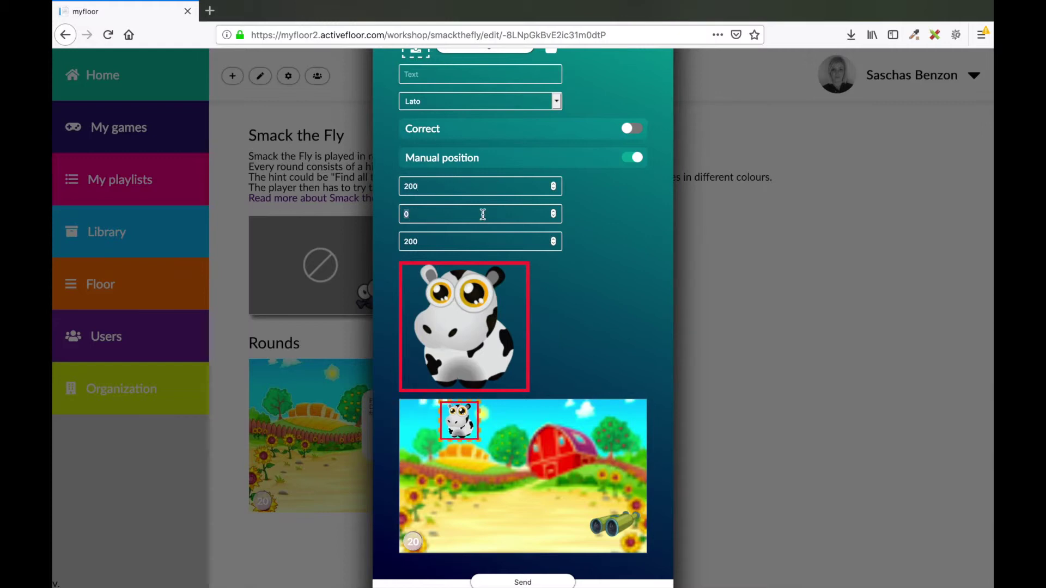
{"action": "type", "text": "400"}
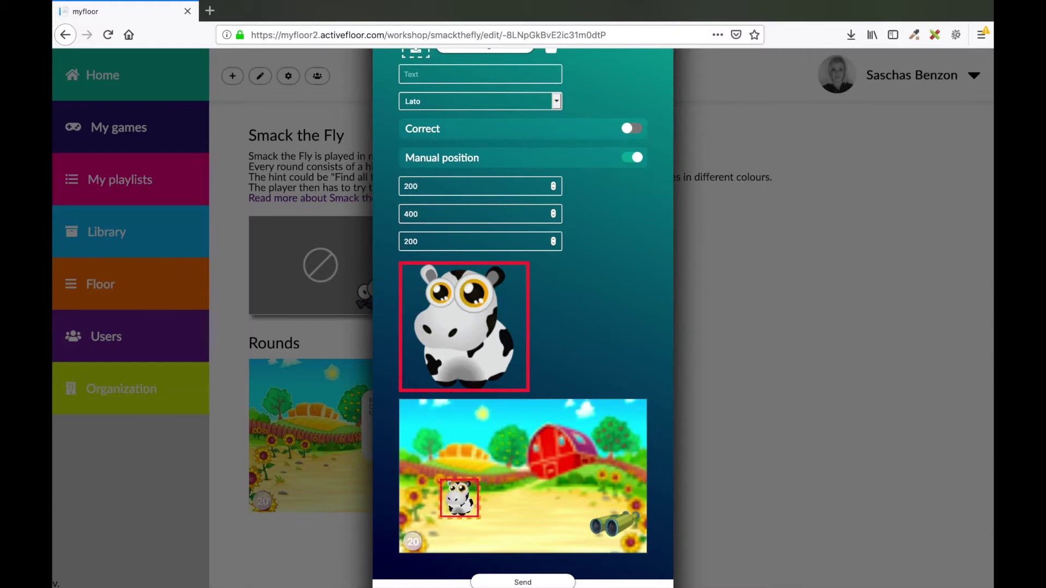
{"action": "left_click", "coordinate": [507, 497]}
{"action": "left_click", "coordinate": [476, 519]}
{"action": "left_click", "coordinate": [468, 499]}
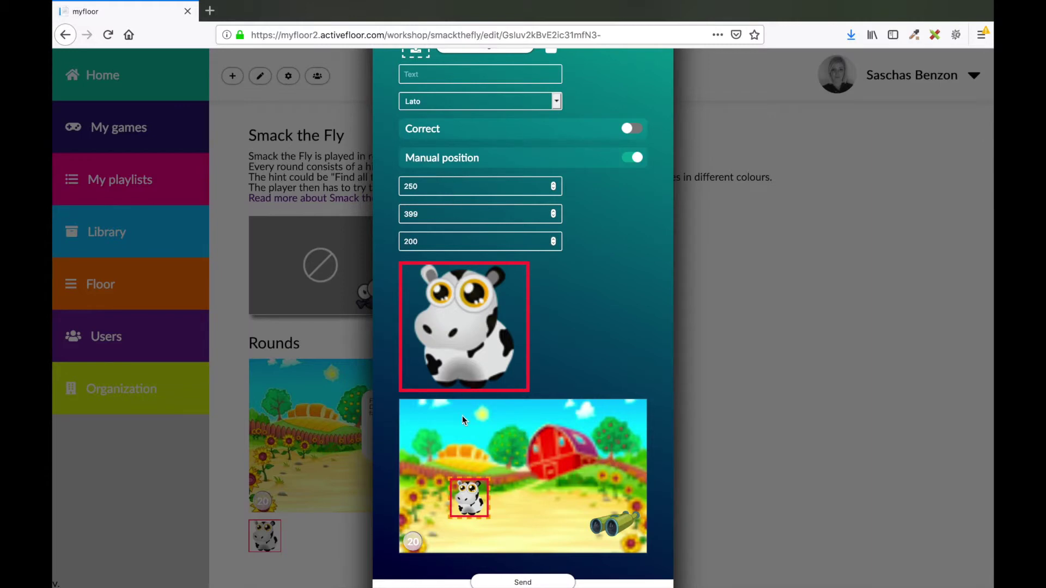
{"action": "mouse_move", "coordinate": [468, 515]}
{"action": "left_mouse_down"}
{"action": "mouse_move", "coordinate": [460, 518]}
{"action": "mouse_move", "coordinate": [471, 504]}
{"action": "left_mouse_up"}
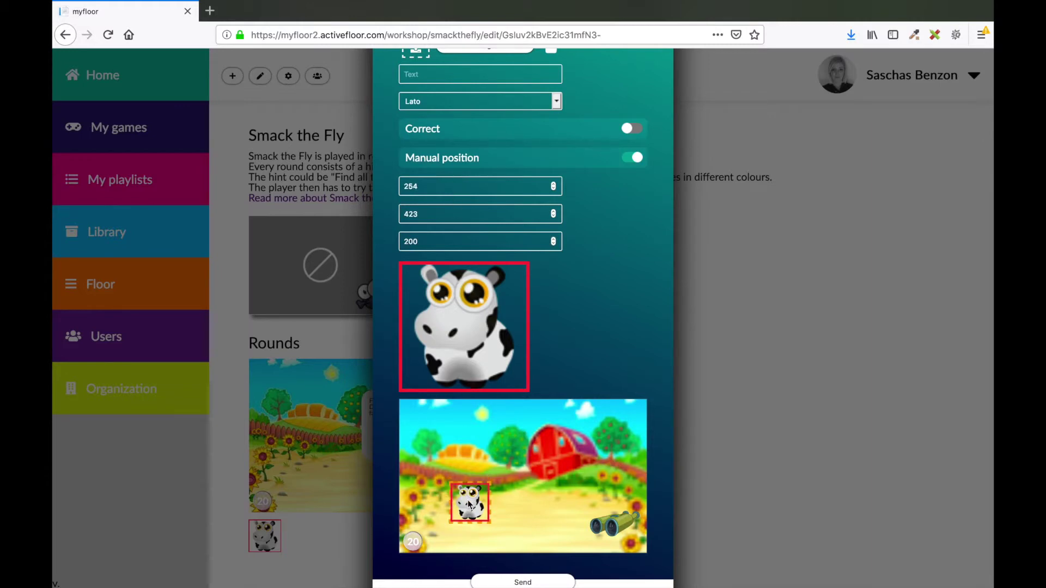
{"action": "left_click", "coordinate": [554, 240]}
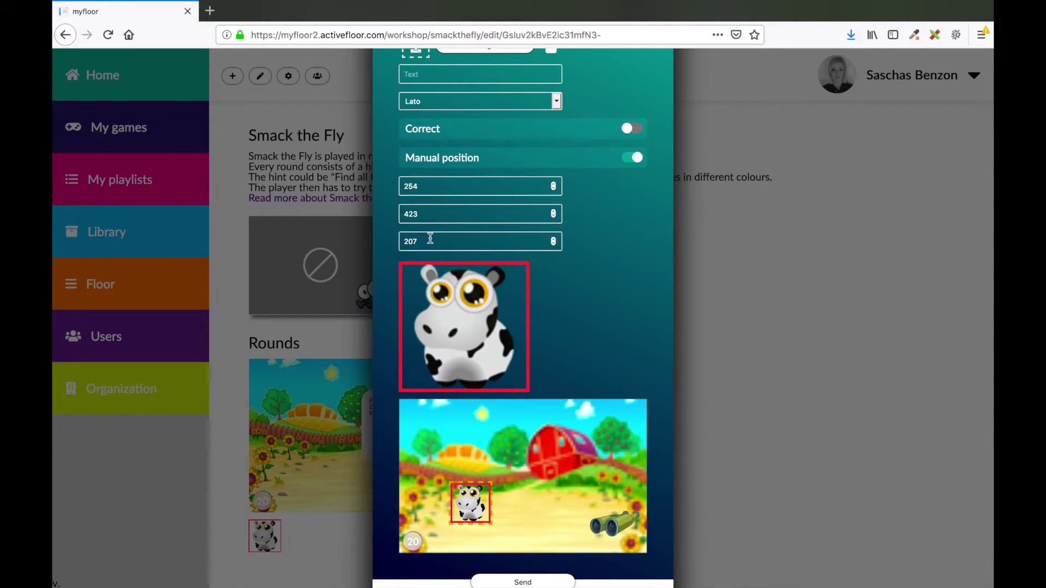
{"action": "double_click", "coordinate": [410, 238]}
{"action": "type", "text": "250"}
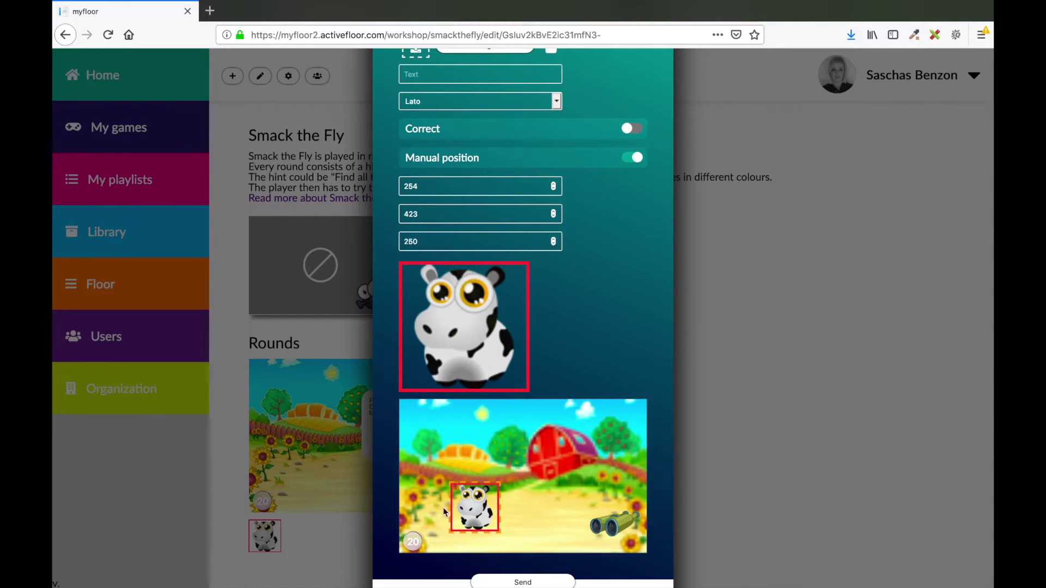
{"action": "double_click", "coordinate": [410, 241]}
{"action": "key", "text": "BackSpace"}
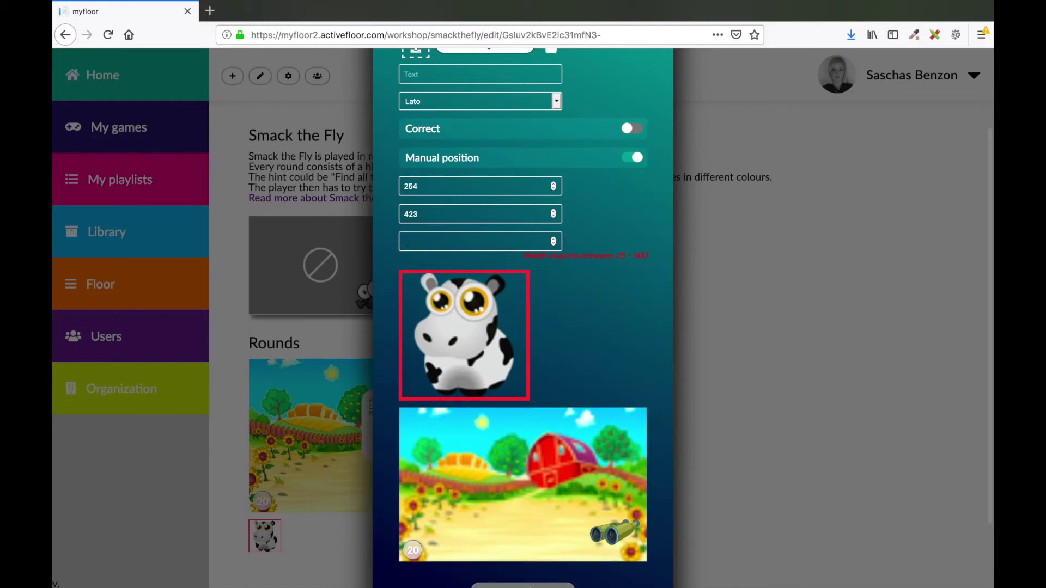
{"action": "type", "text": "100"}
{"action": "key", "text": "BackSpace"}
{"action": "key", "text": "BackSpace"}
{"action": "key", "text": "BackSpace"}
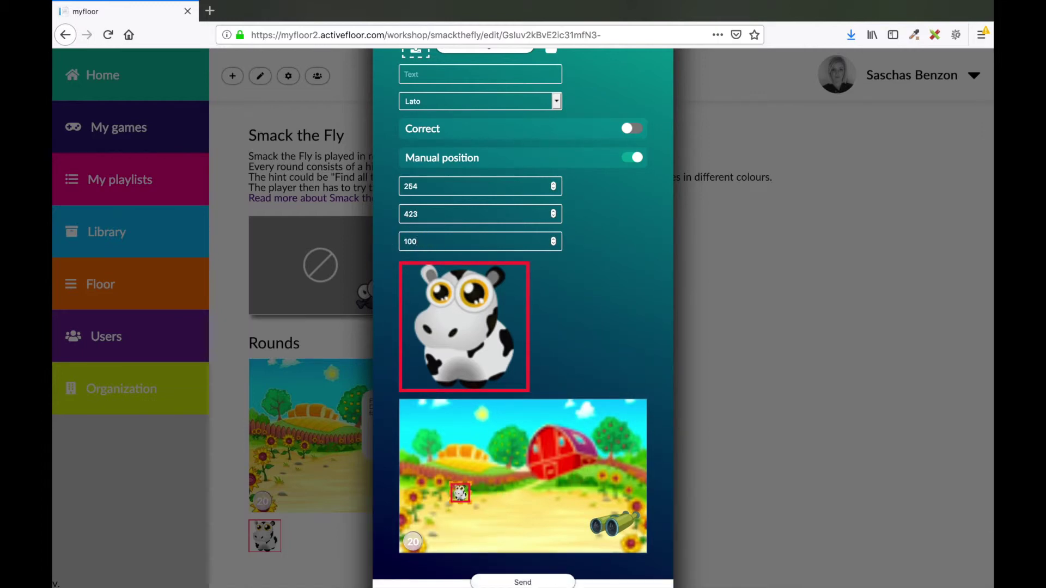
{"action": "type", "text": "200"}
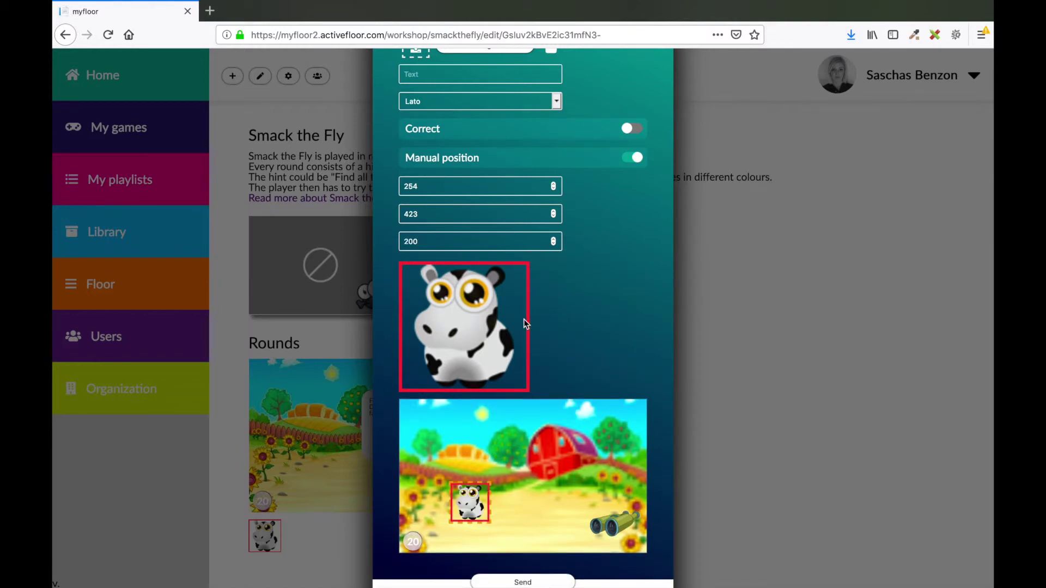
{"action": "scroll", "coordinate": [522, 365], "scroll_direction": "down", "scroll_amount": 3}
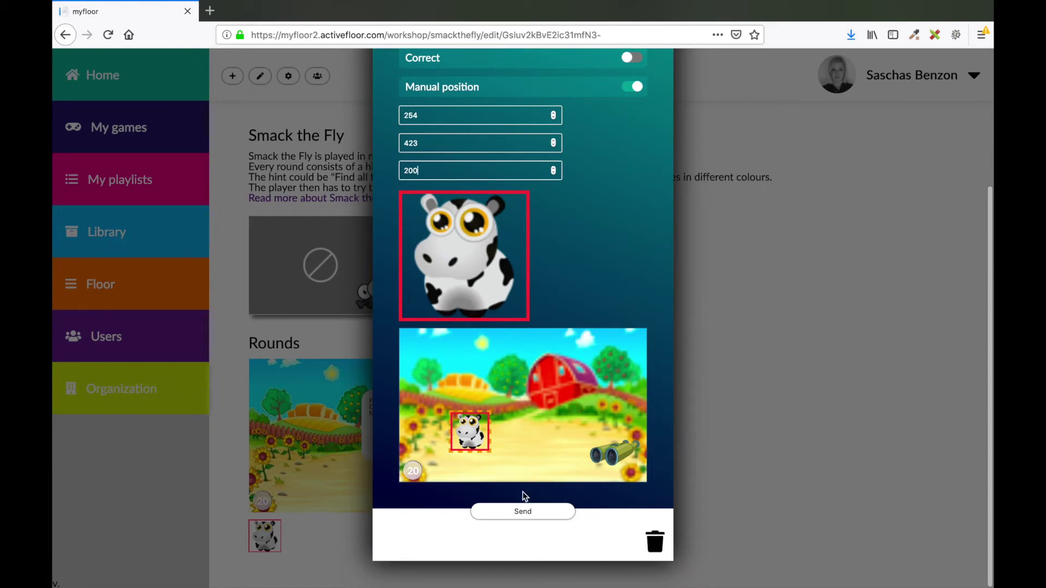
Save the cow answer and add a new answer using the full croc.png picture.
{"action": "left_click", "coordinate": [523, 515]}
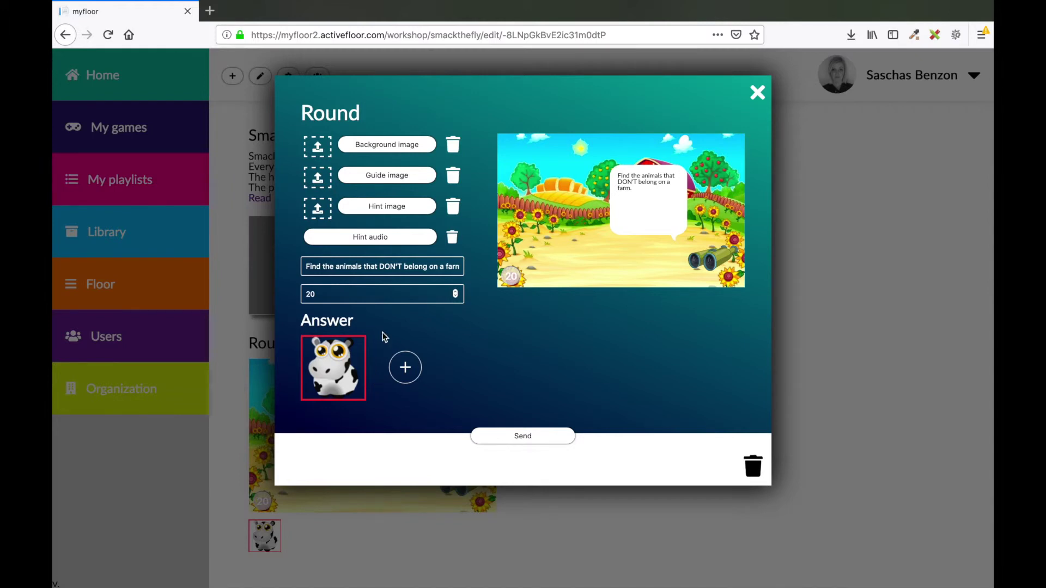
{"action": "left_click", "coordinate": [403, 368]}
{"action": "left_click", "coordinate": [519, 145]}
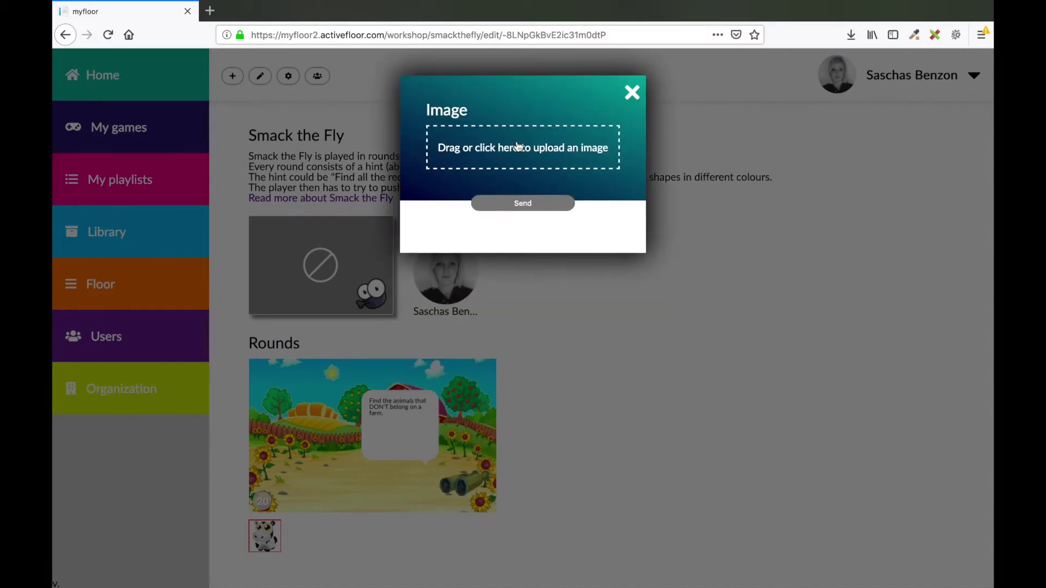
{"action": "left_click", "coordinate": [518, 146]}
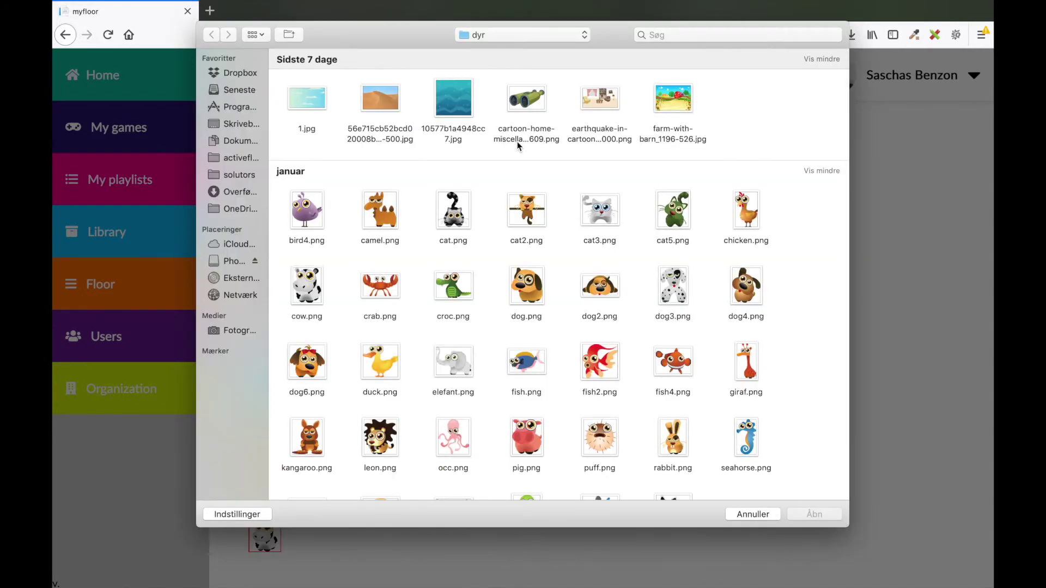
{"action": "double_click", "coordinate": [463, 283]}
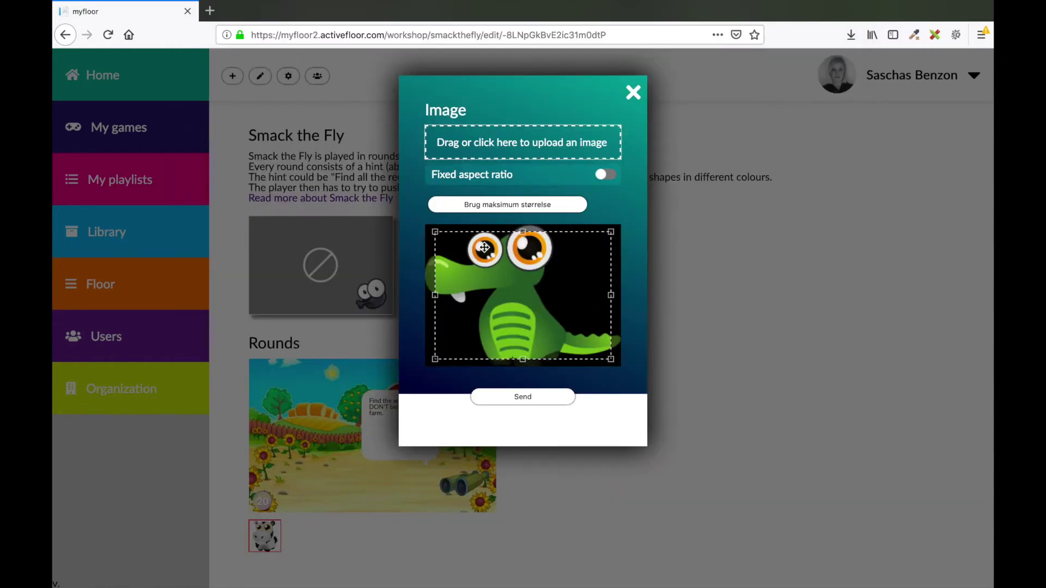
{"action": "left_click", "coordinate": [509, 210]}
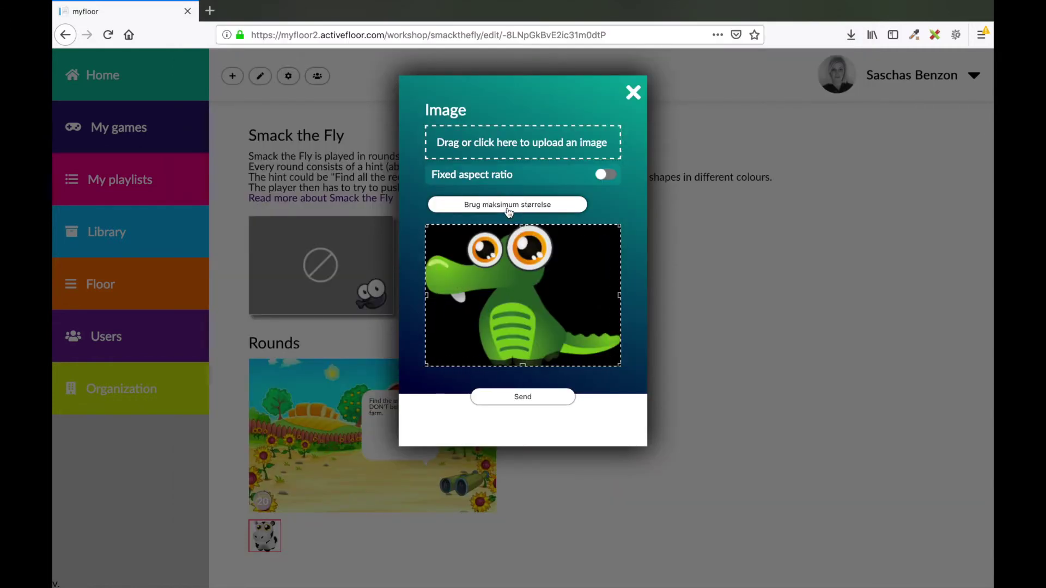
{"action": "left_click", "coordinate": [515, 400]}
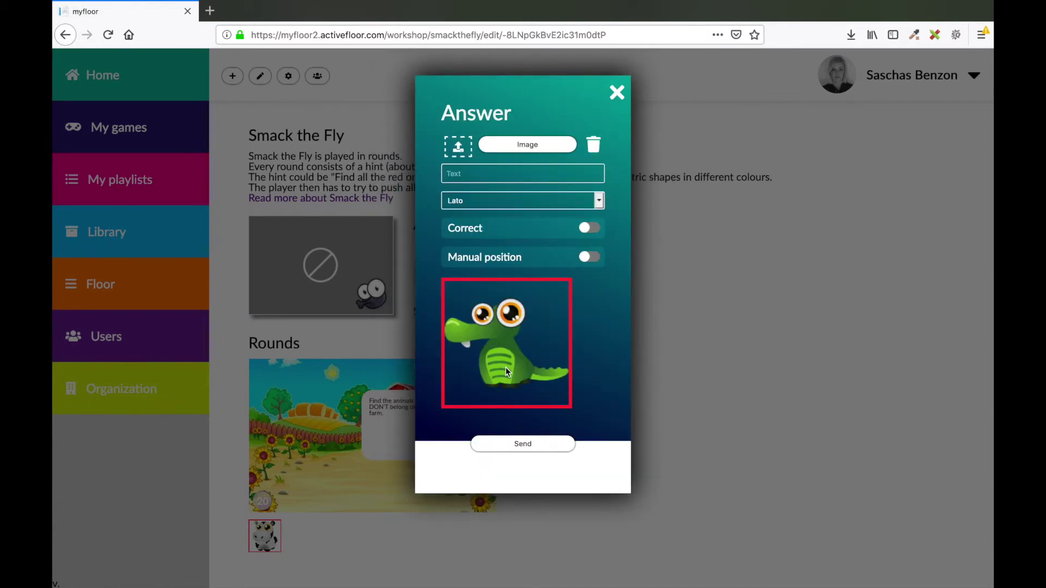
Mark the crocodile correct and place it manually at X 500, Y 400.
{"action": "left_click", "coordinate": [589, 235]}
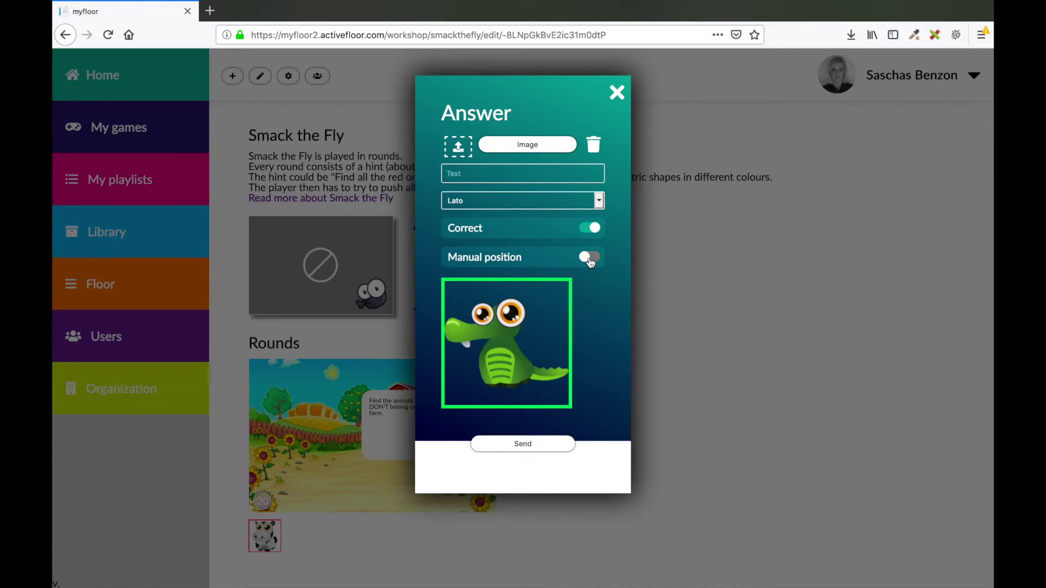
{"action": "left_click", "coordinate": [590, 260]}
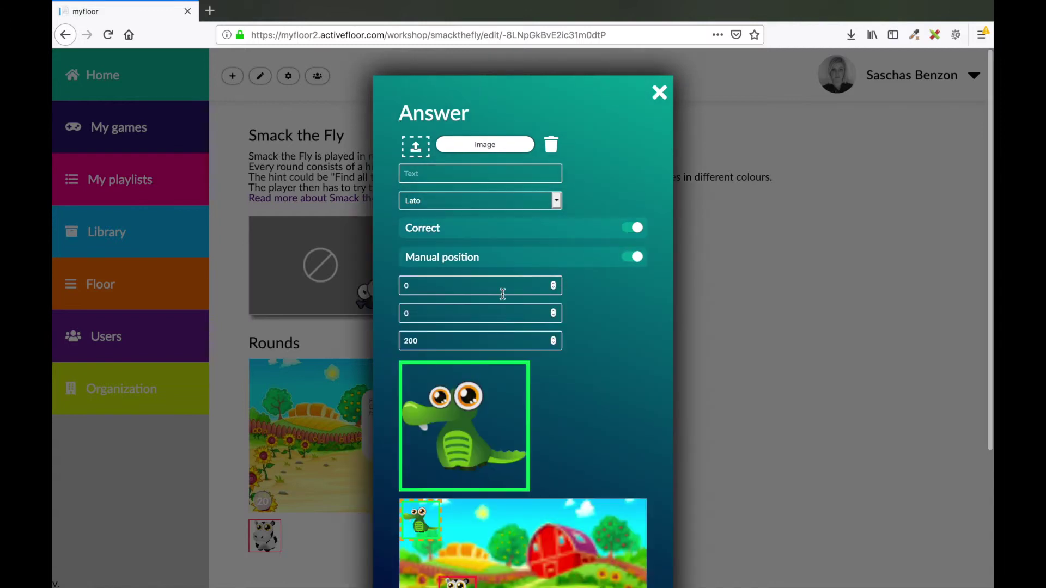
{"action": "scroll", "coordinate": [502, 292], "scroll_direction": "down", "scroll_amount": 2}
{"action": "scroll", "coordinate": [502, 295], "scroll_direction": "down", "scroll_amount": 2}
{"action": "double_click", "coordinate": [434, 196]}
{"action": "type", "text": "3"}
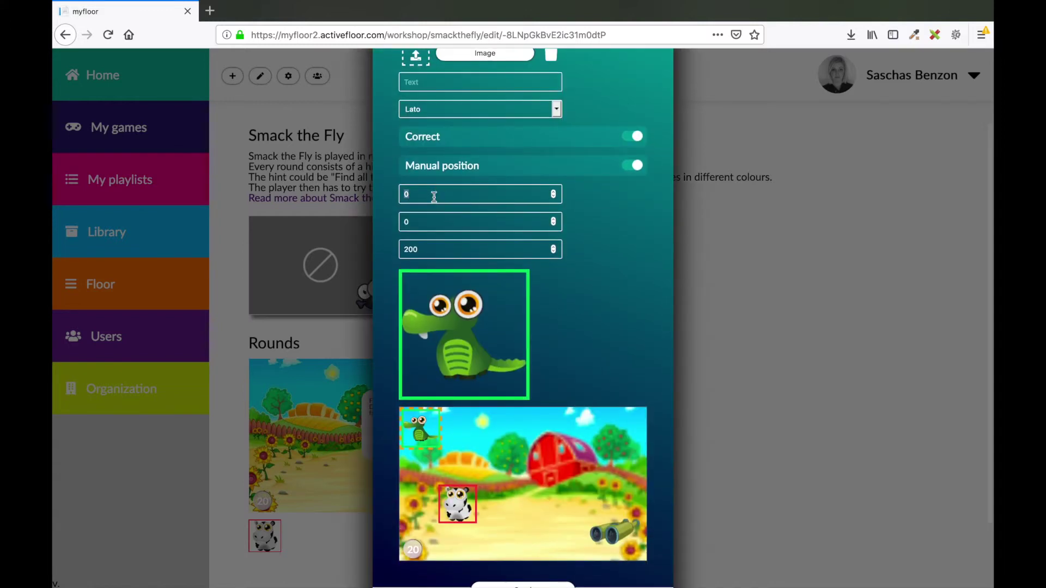
{"action": "type", "text": "00"}
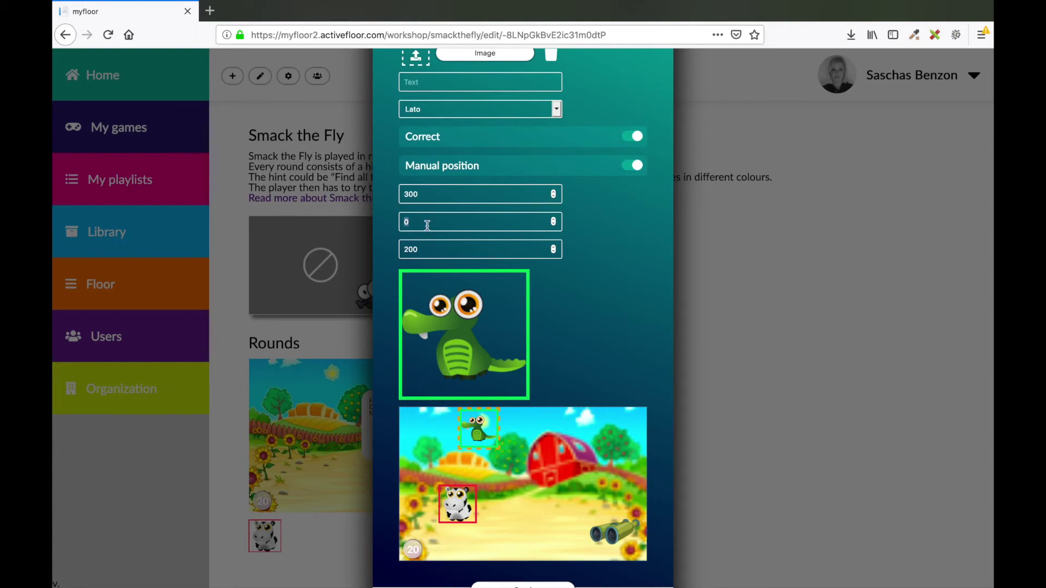
{"action": "type", "text": "400"}
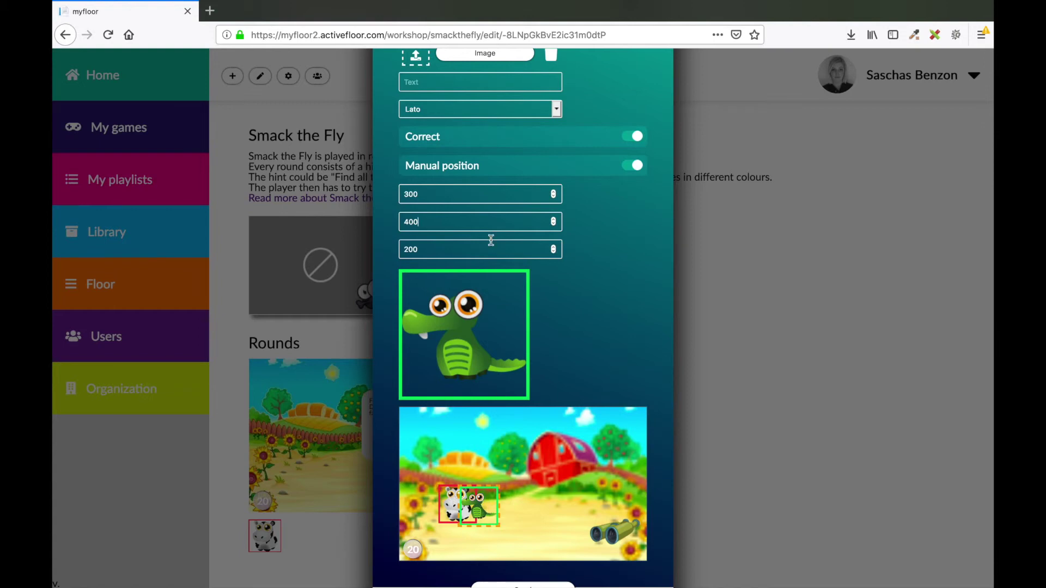
{"action": "double_click", "coordinate": [410, 193]}
{"action": "type", "text": "500"}
{"action": "scroll", "coordinate": [482, 196], "scroll_direction": "down", "scroll_amount": 3}
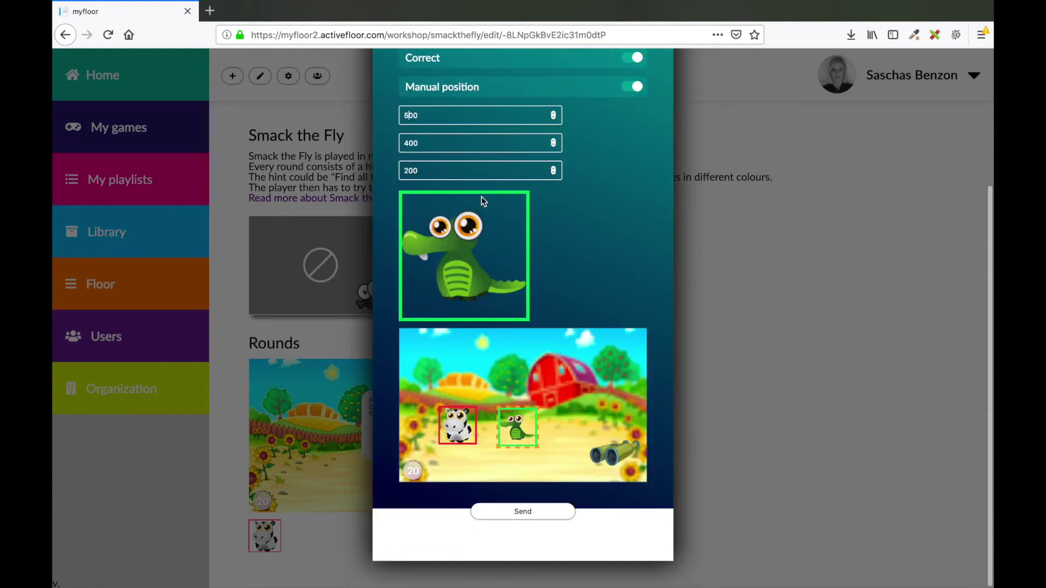
Send the crocodile answer, then send the farm round with cow and crocodile answers.
{"action": "left_click", "coordinate": [517, 512]}
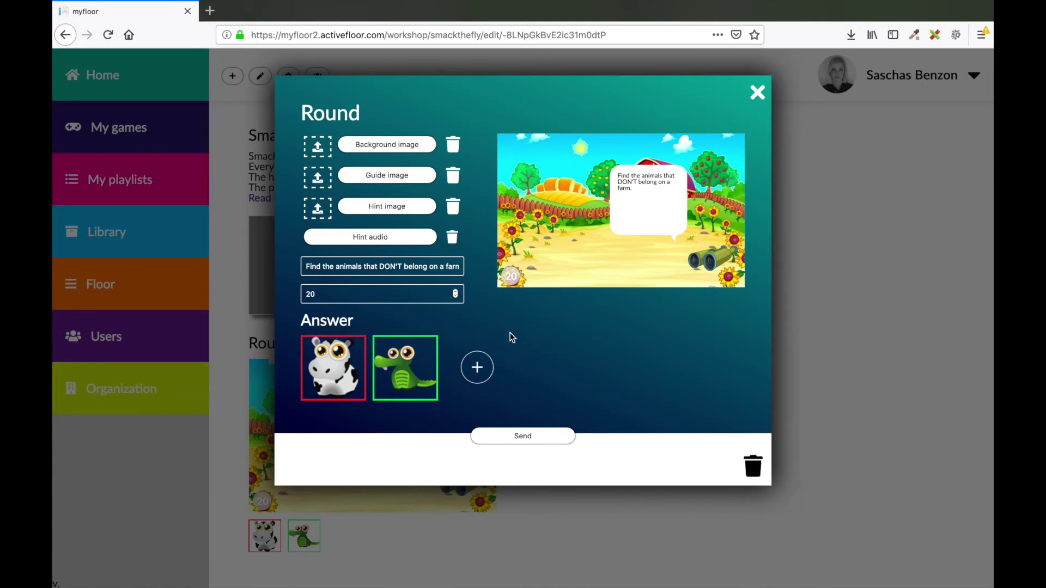
{"action": "left_click", "coordinate": [522, 436]}
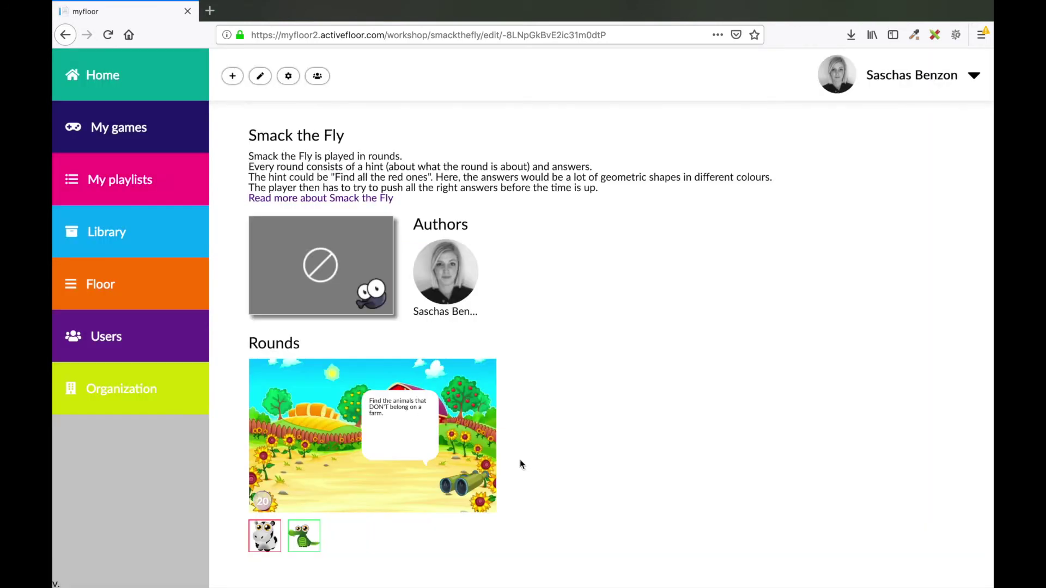